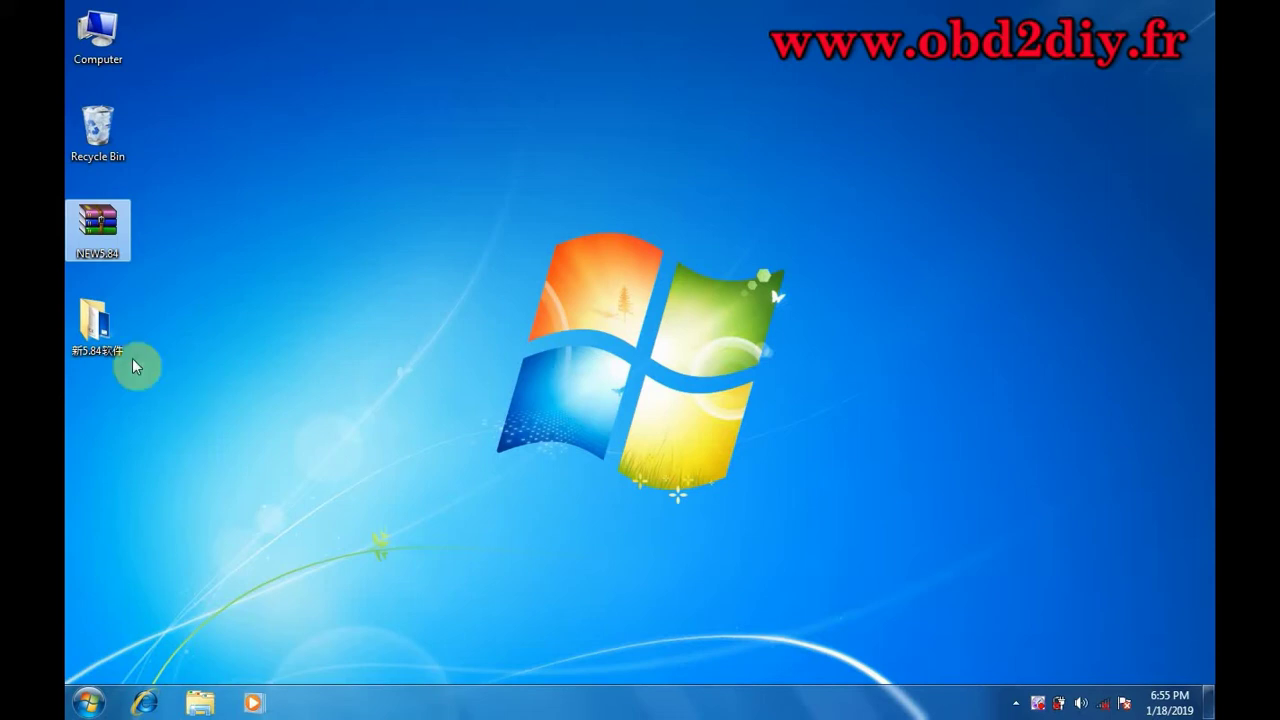
# Launch the Setup application from the 5.84AdbeRdr11000_mui_Std folder inside the 新5.84软件 desktop folder.
pyautogui.rightClick(106, 346)
pyautogui.click(171, 357)
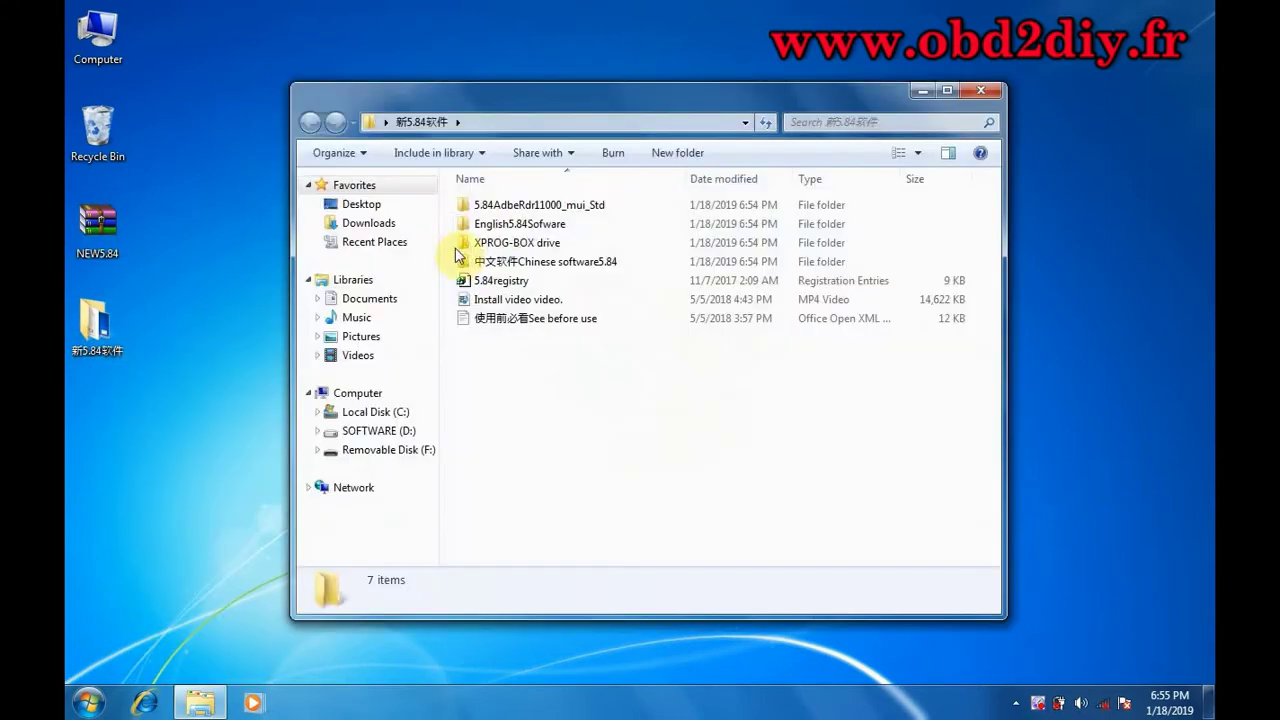
pyautogui.rightClick(527, 213)
pyautogui.click(571, 208)
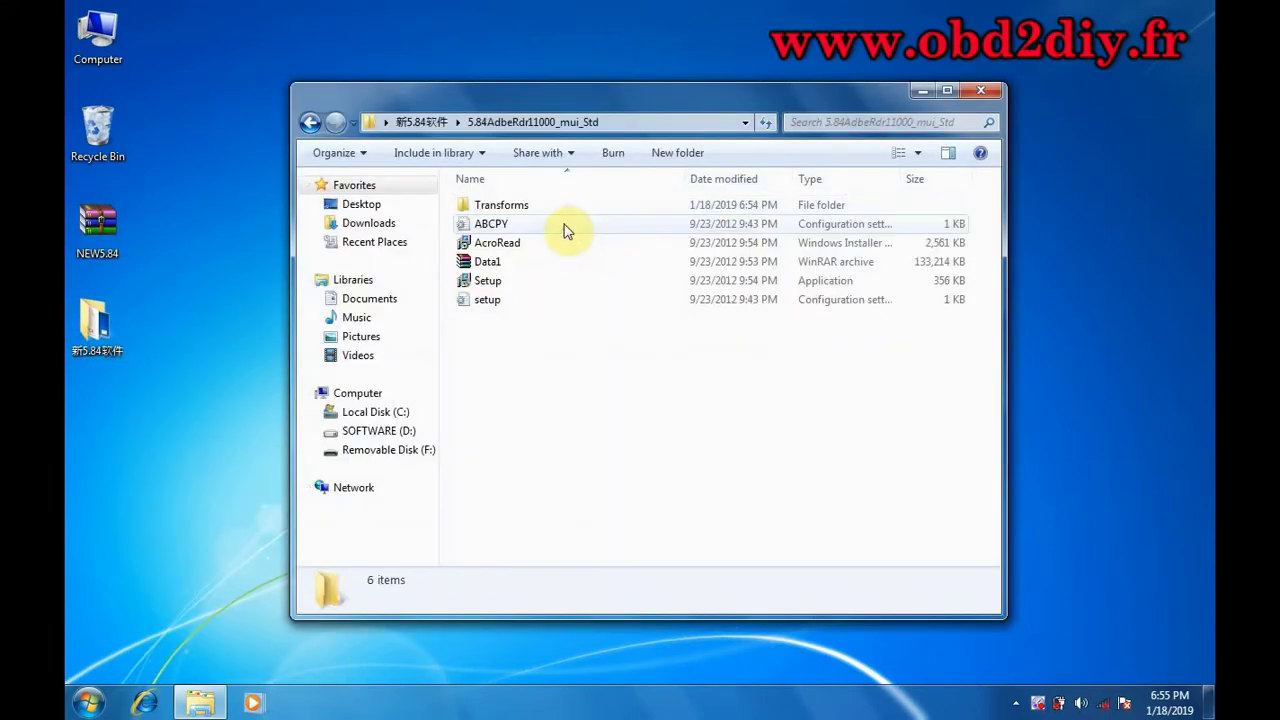
pyautogui.click(490, 282)
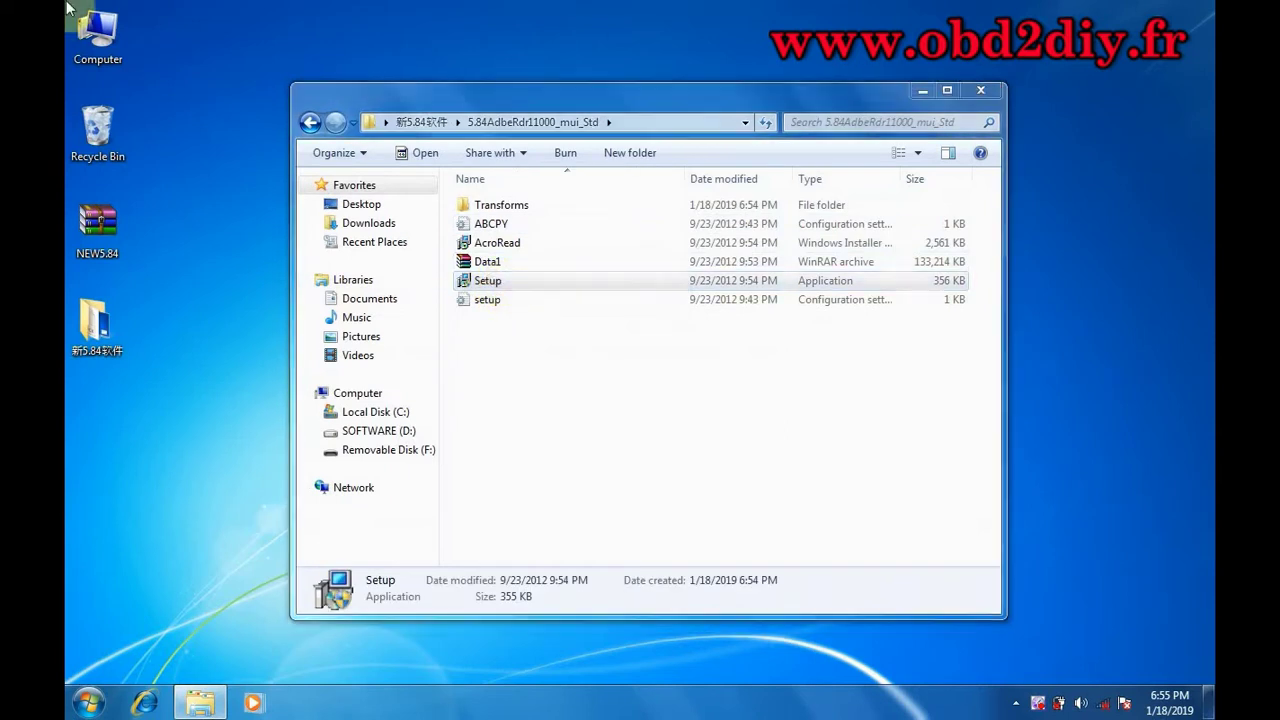
pyautogui.press('Return')
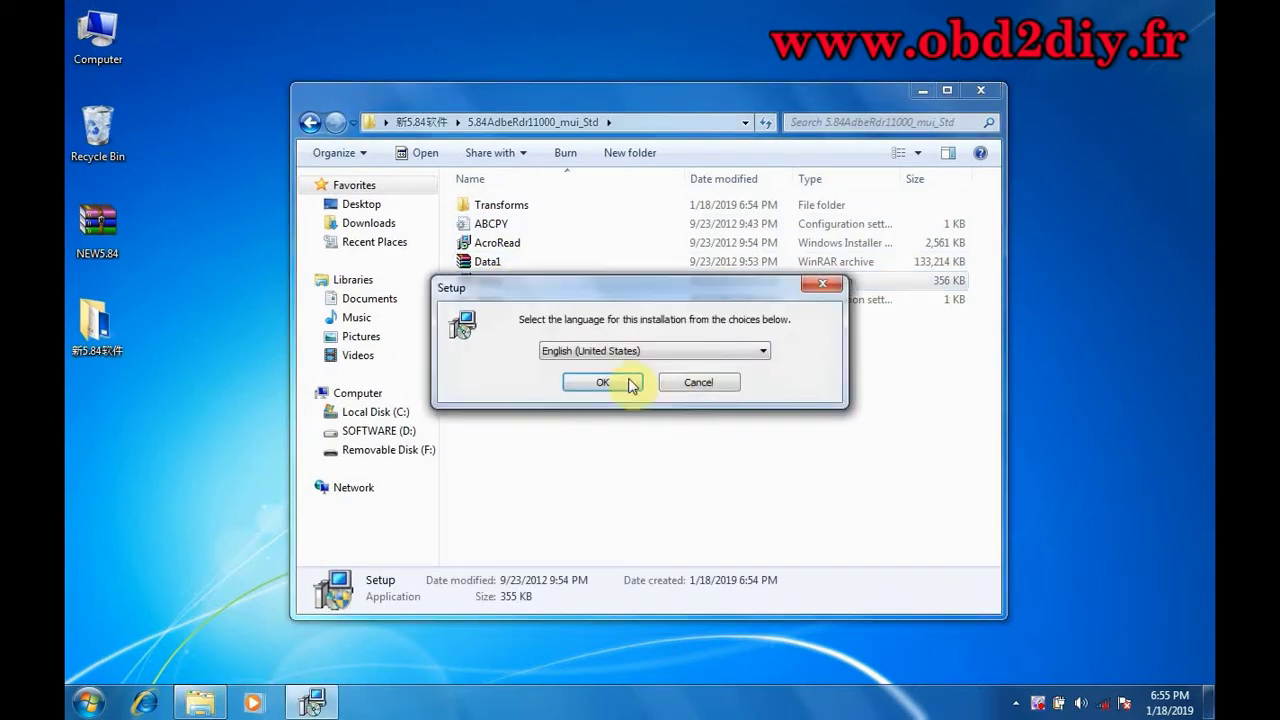
# Install Adobe Reader XI in English (United States) to the default folder, with updates checked and installed manually.
pyautogui.click(686, 351)
pyautogui.click(686, 351)
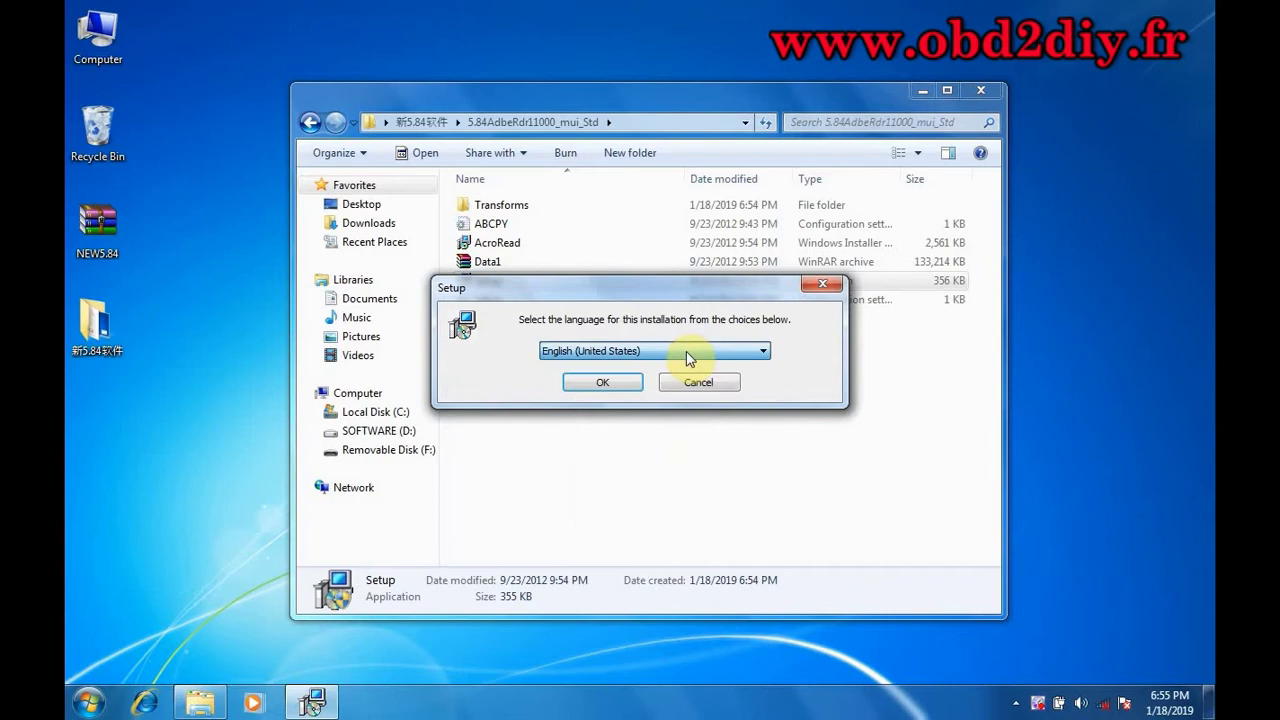
pyautogui.click(603, 383)
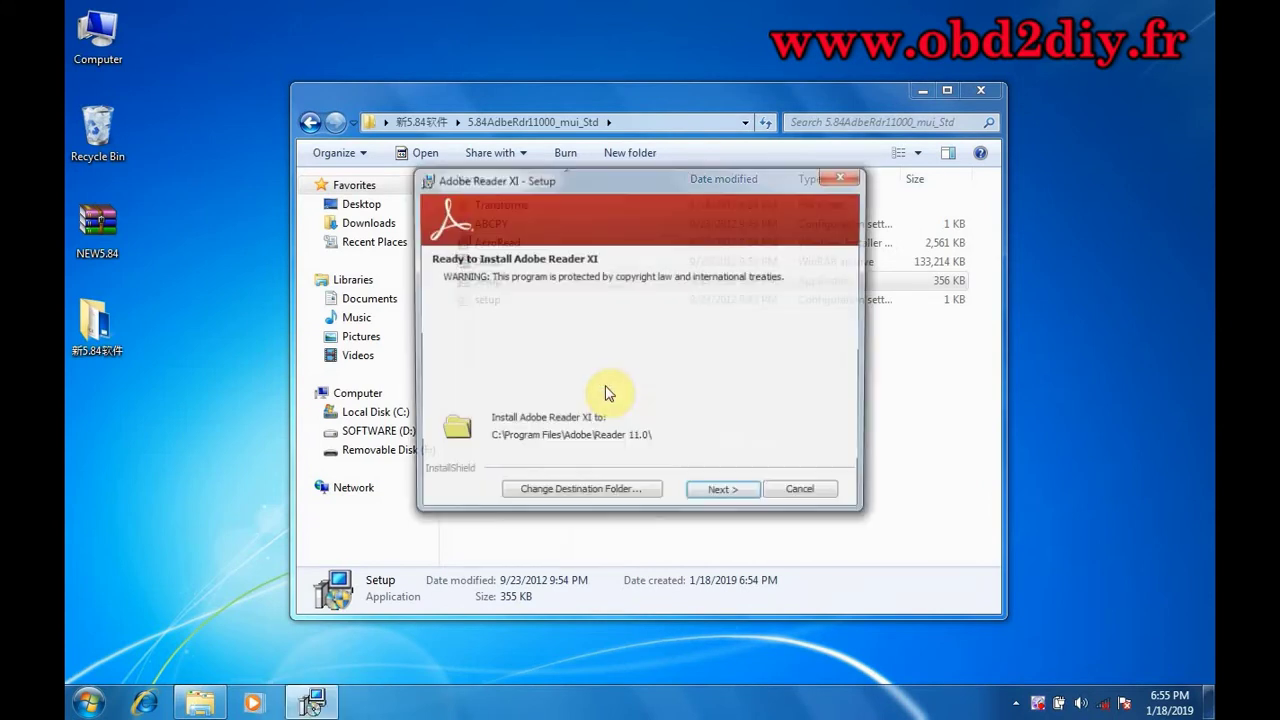
pyautogui.click(733, 495)
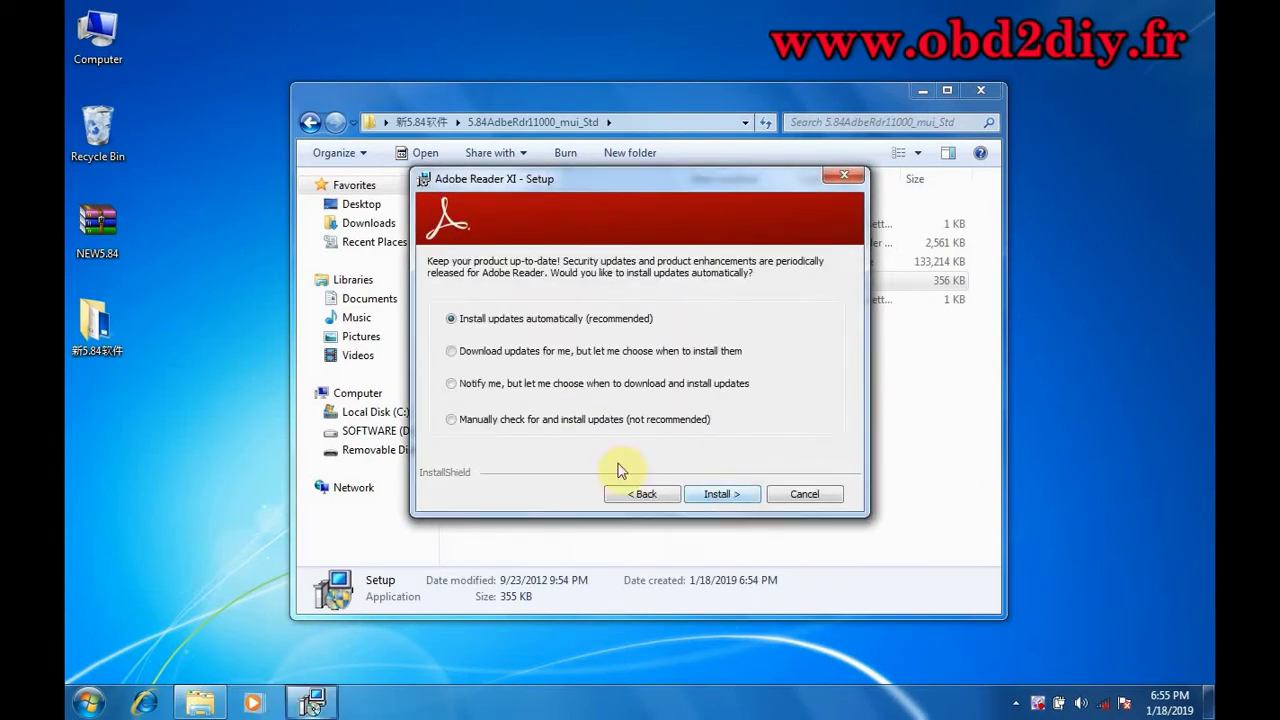
pyautogui.click(575, 420)
pyautogui.click(717, 495)
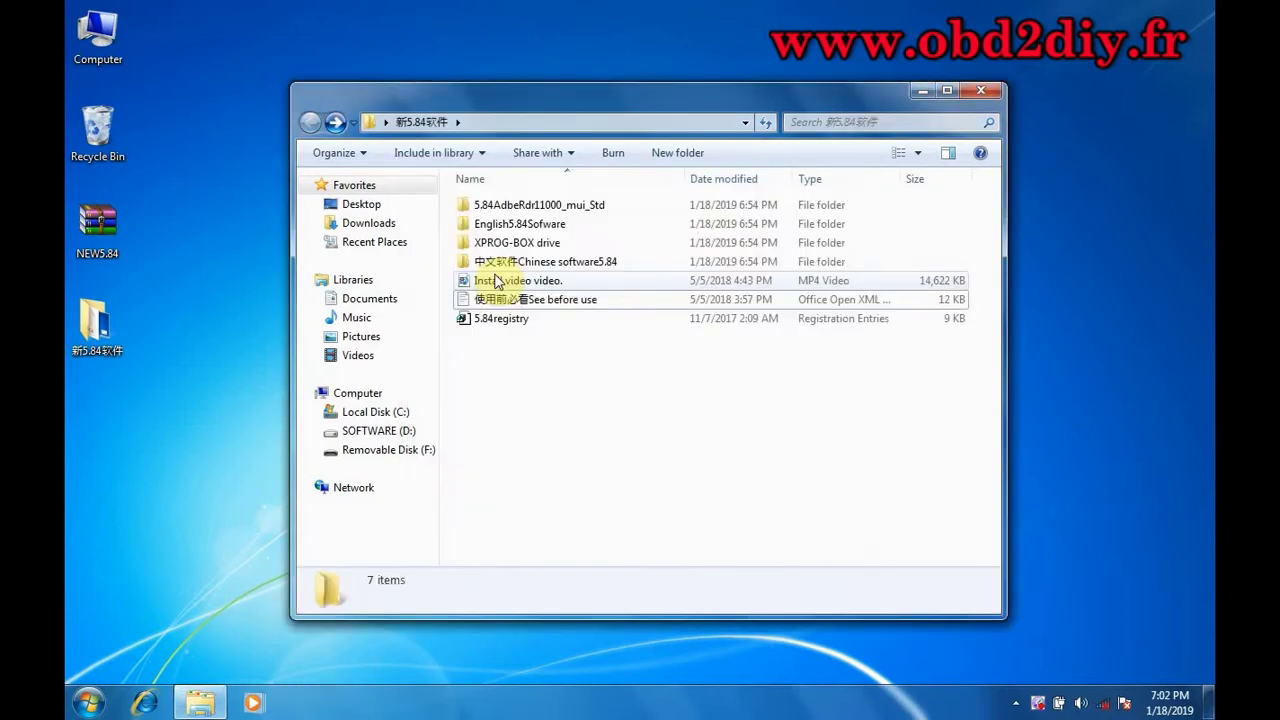
# Read the instructions in the 使用前必看See before use document and close it.
pyautogui.click(497, 299)
pyautogui.rightClick(498, 299)
pyautogui.click(528, 308)
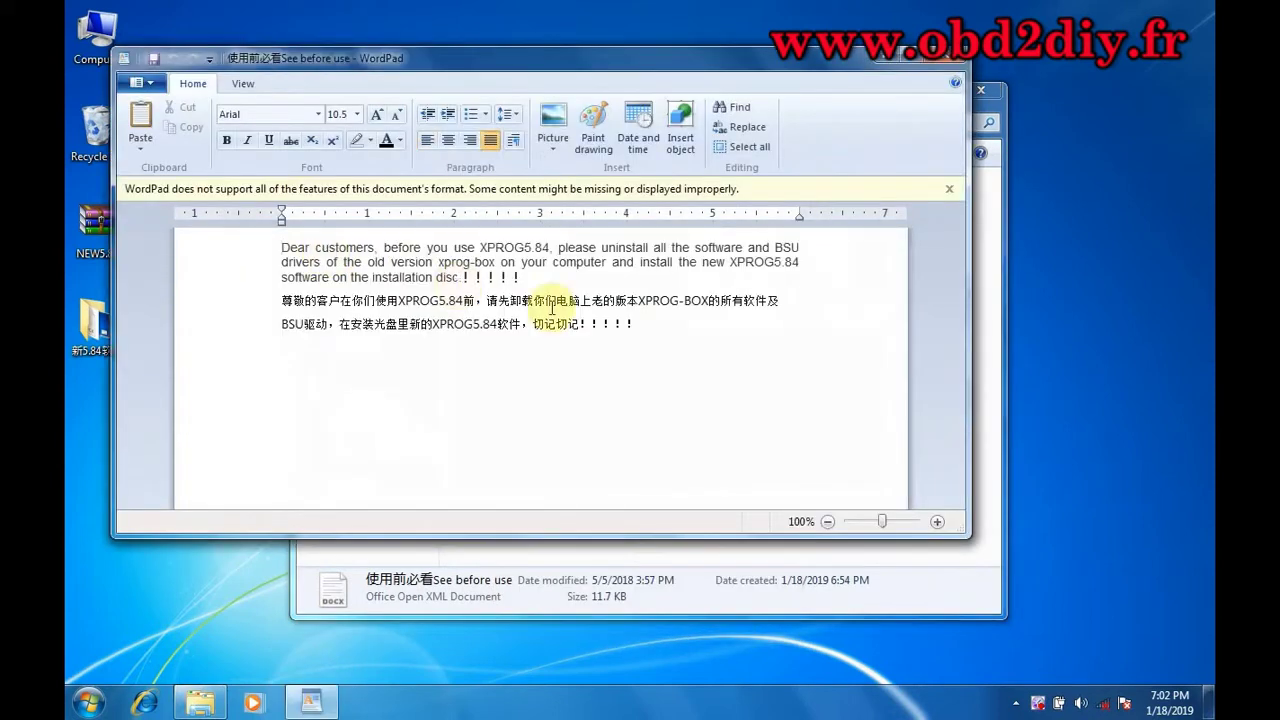
pyautogui.click(952, 56)
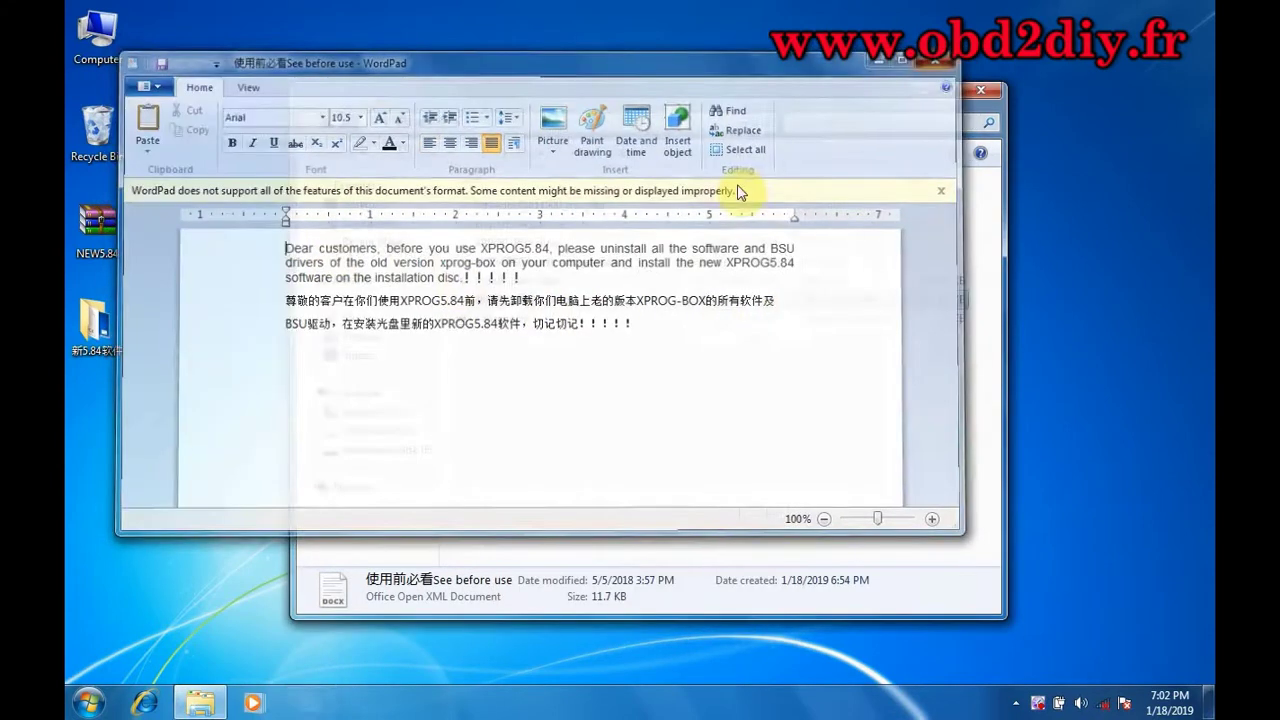
pyautogui.click(532, 378)
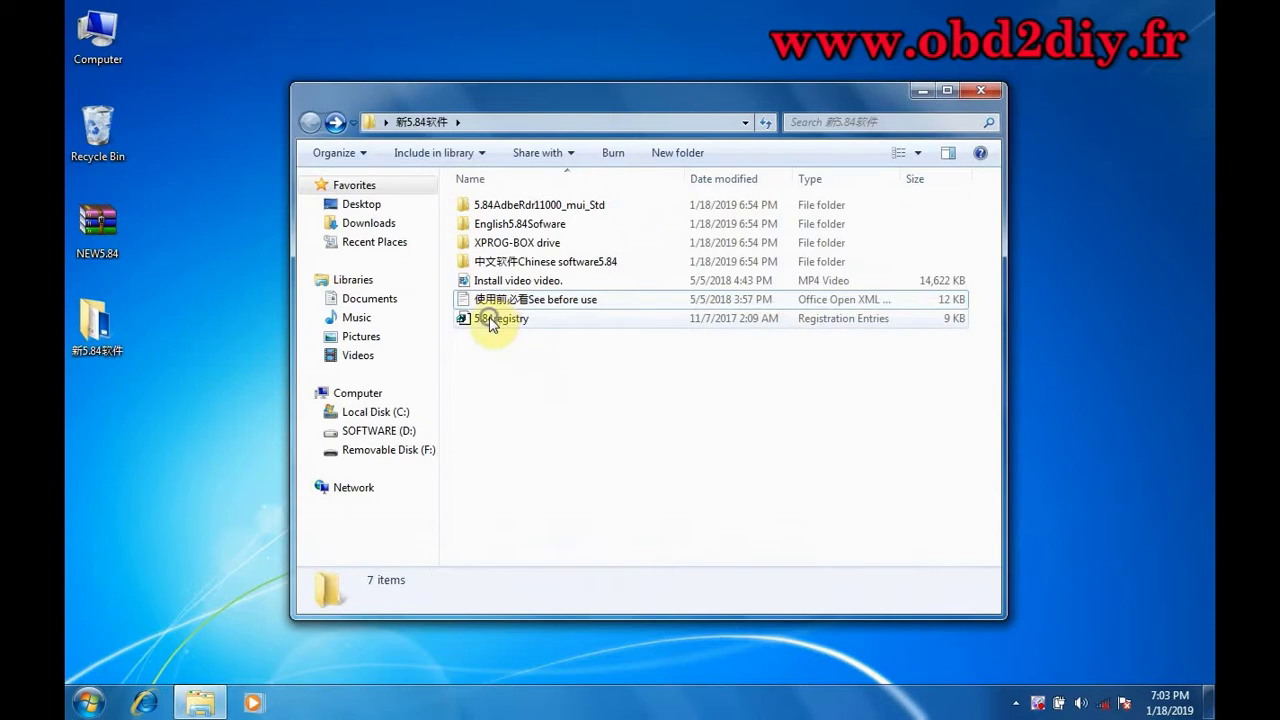
# Copy the 5.84registry file from the 新5.84软件 folder to the desktop.
pyautogui.rightClick(490, 323)
pyautogui.click(527, 577)
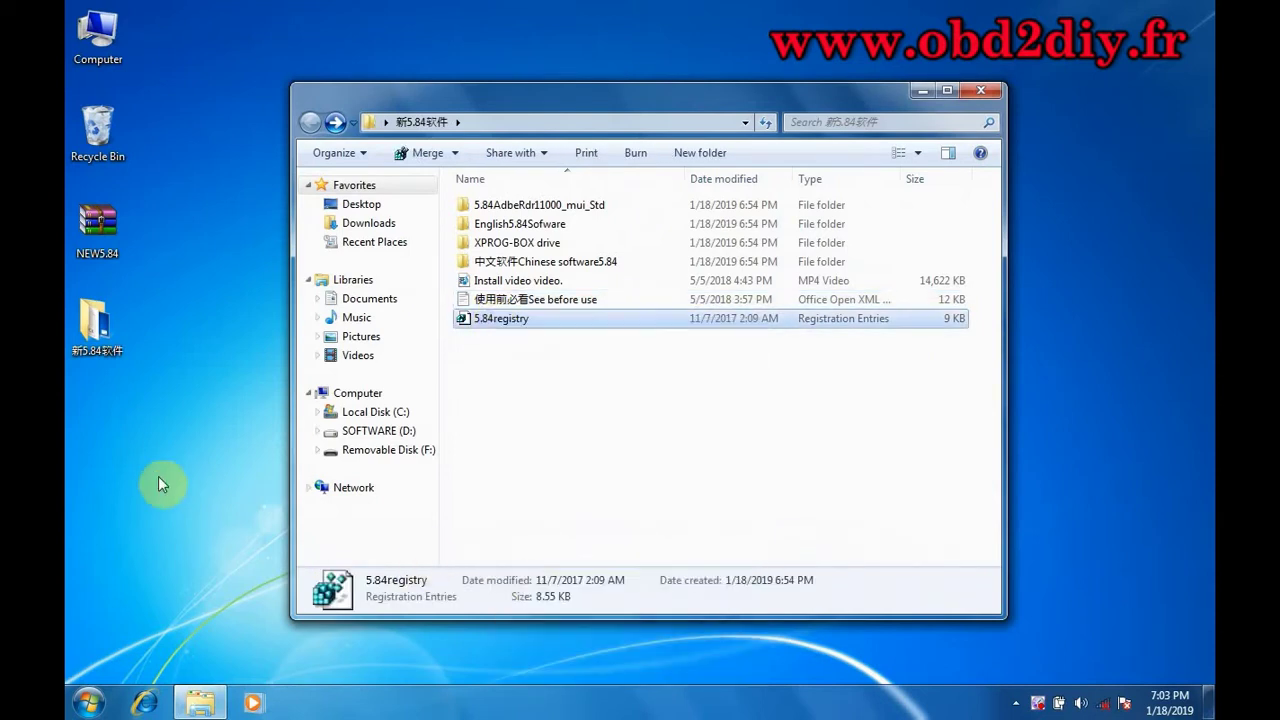
pyautogui.rightClick(89, 394)
pyautogui.click(143, 466)
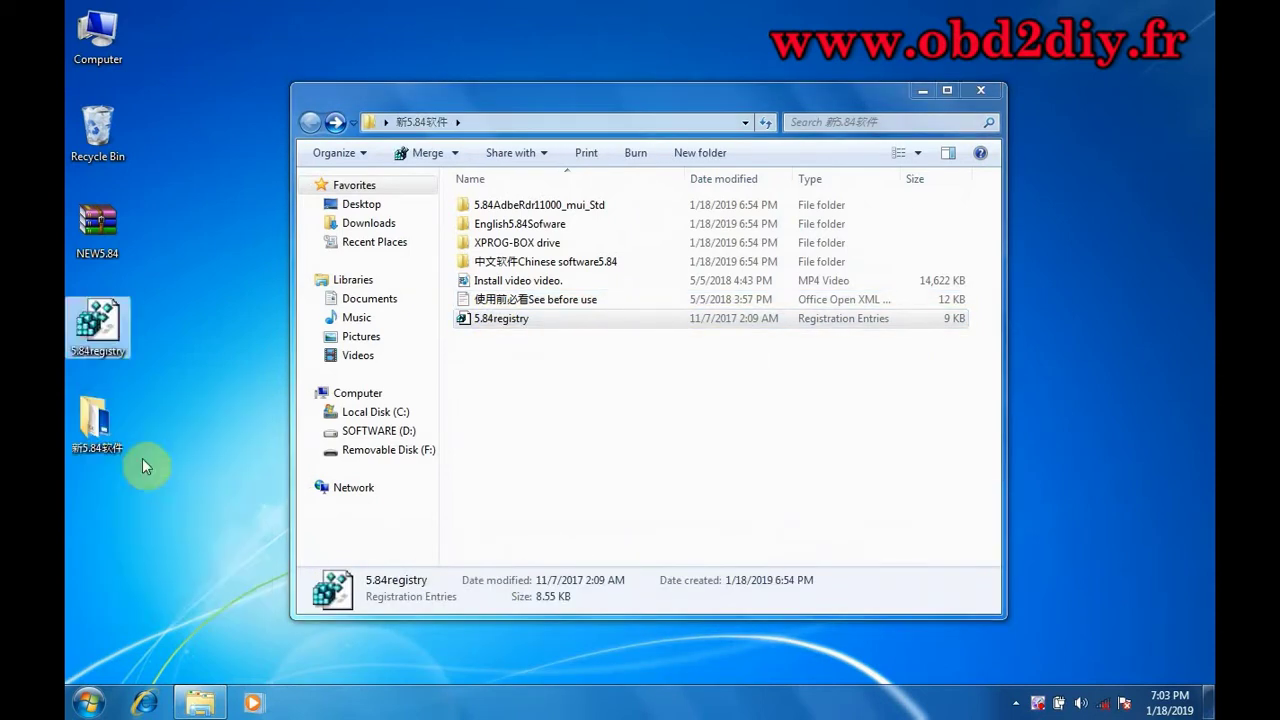
# Copy the English5.84Sofware folder from 新5.84软件 into the root of Local Disk (C:).
pyautogui.click(514, 243)
pyautogui.rightClick(521, 226)
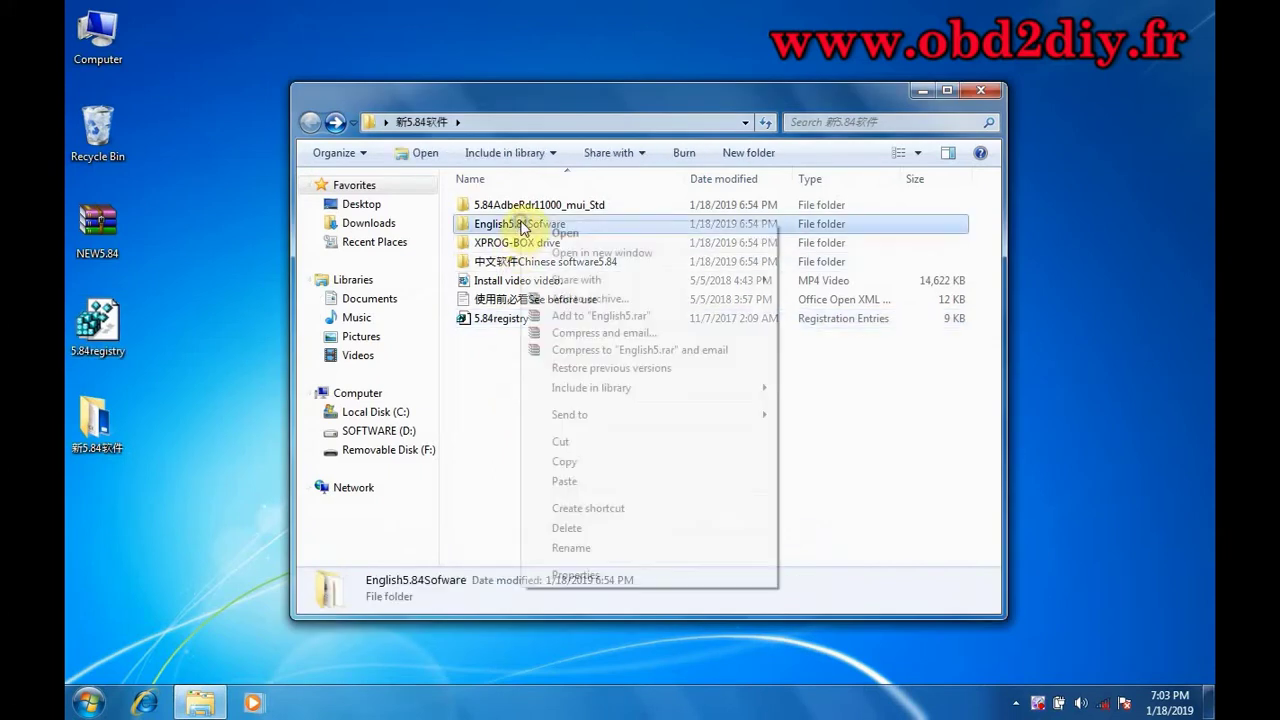
pyautogui.click(516, 462)
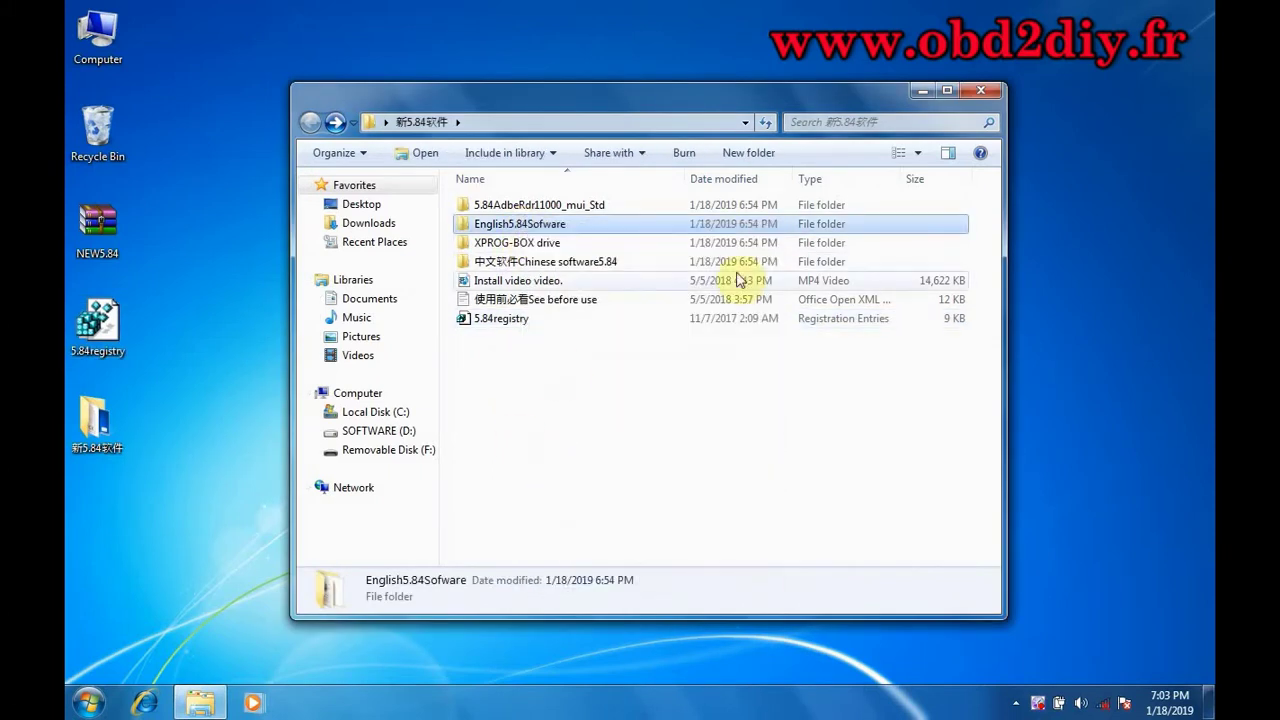
pyautogui.click(993, 89)
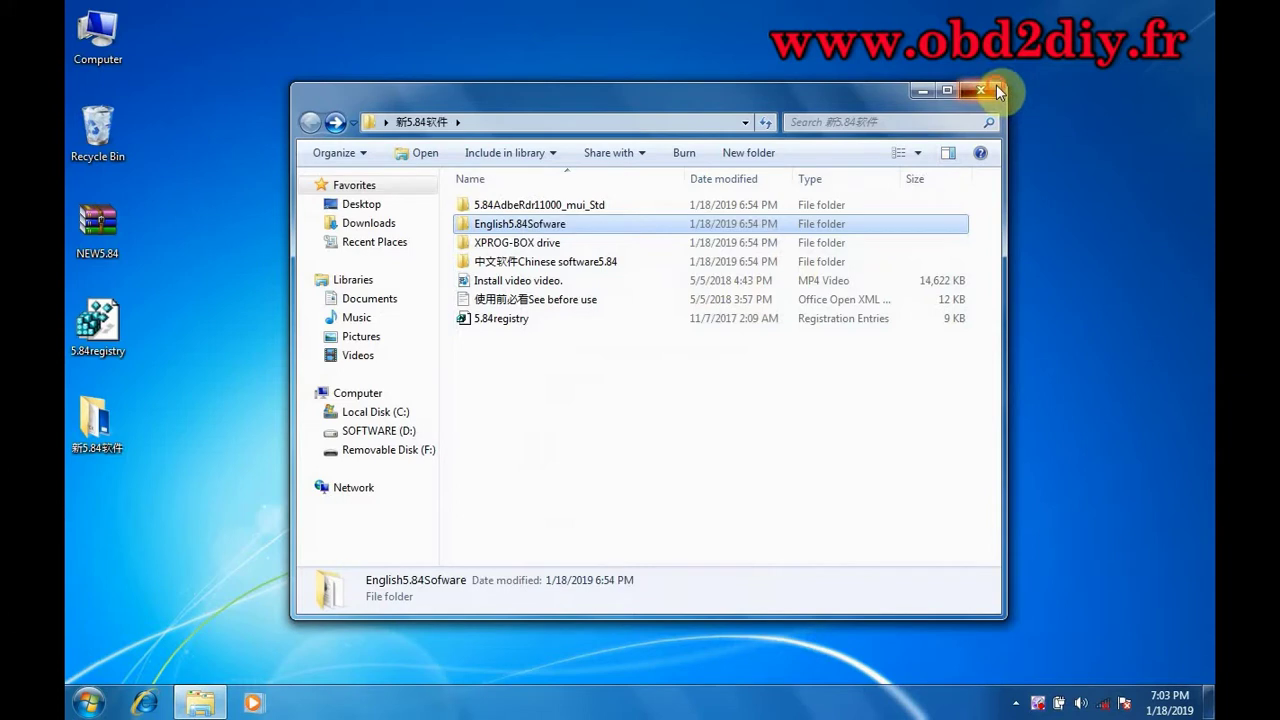
pyautogui.rightClick(97, 38)
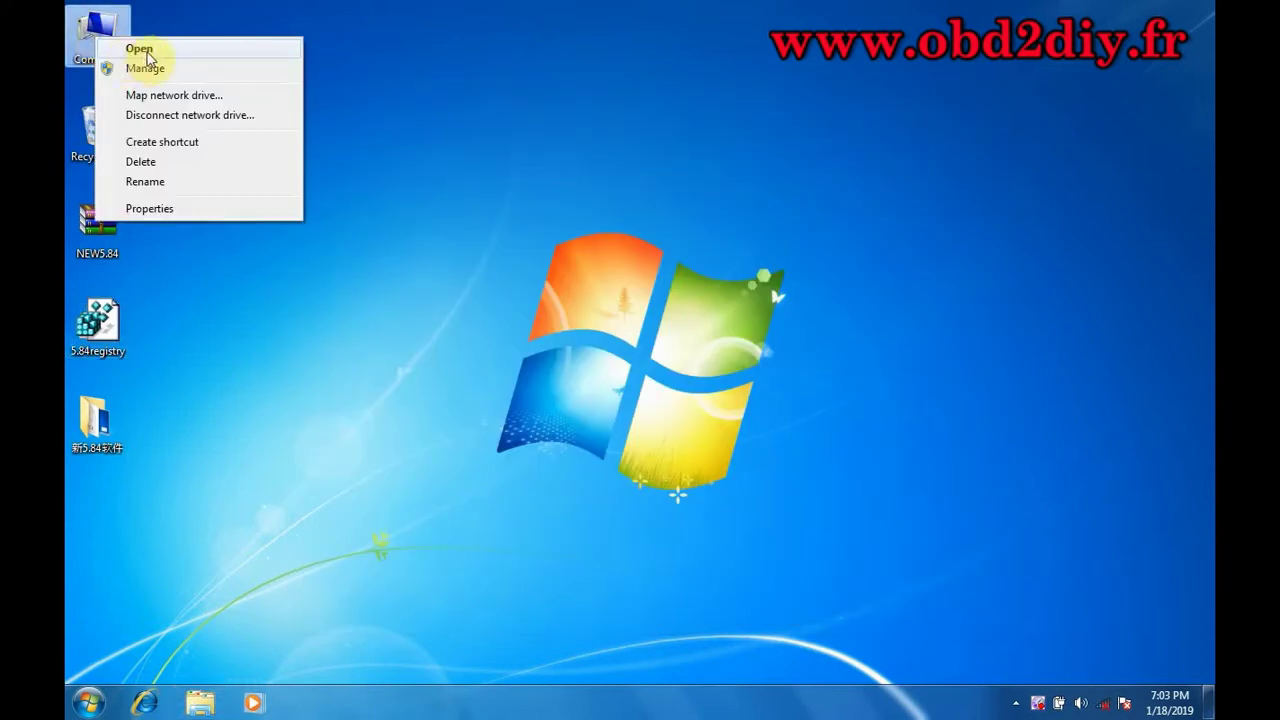
pyautogui.click(140, 50)
pyautogui.click(503, 222)
pyautogui.rightClick(503, 222)
pyautogui.click(535, 238)
pyautogui.rightClick(522, 386)
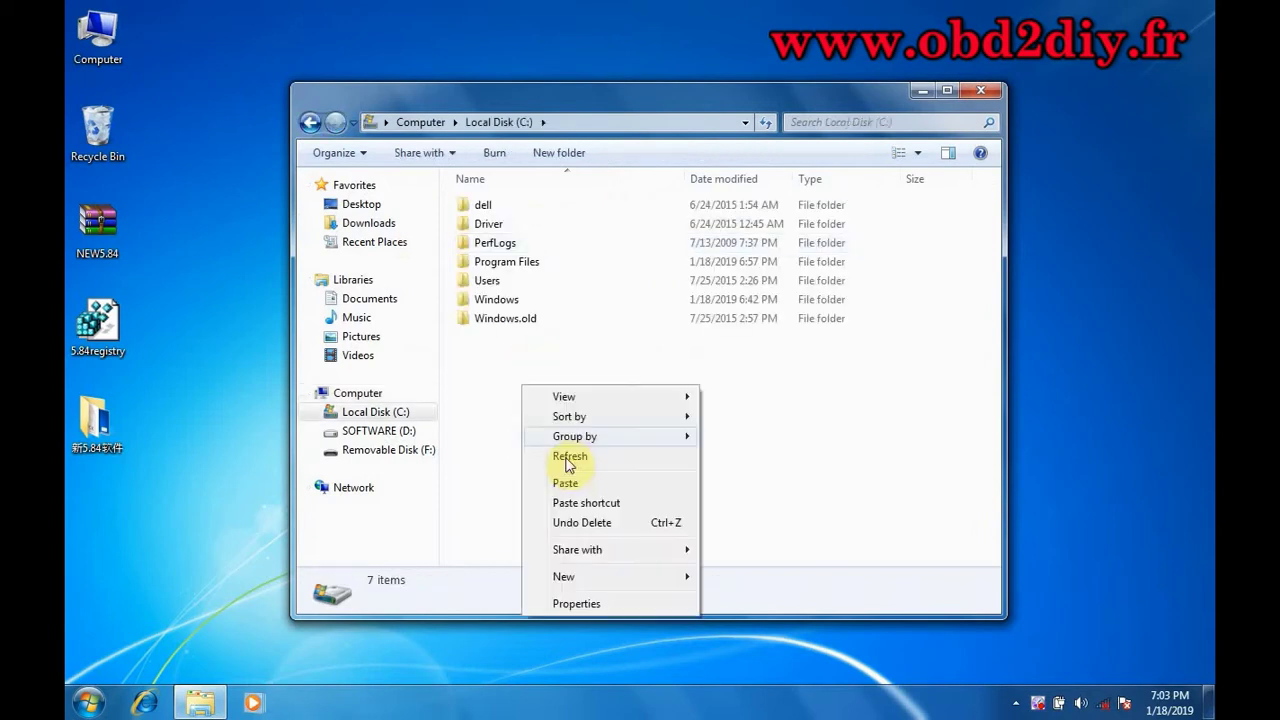
pyautogui.click(566, 484)
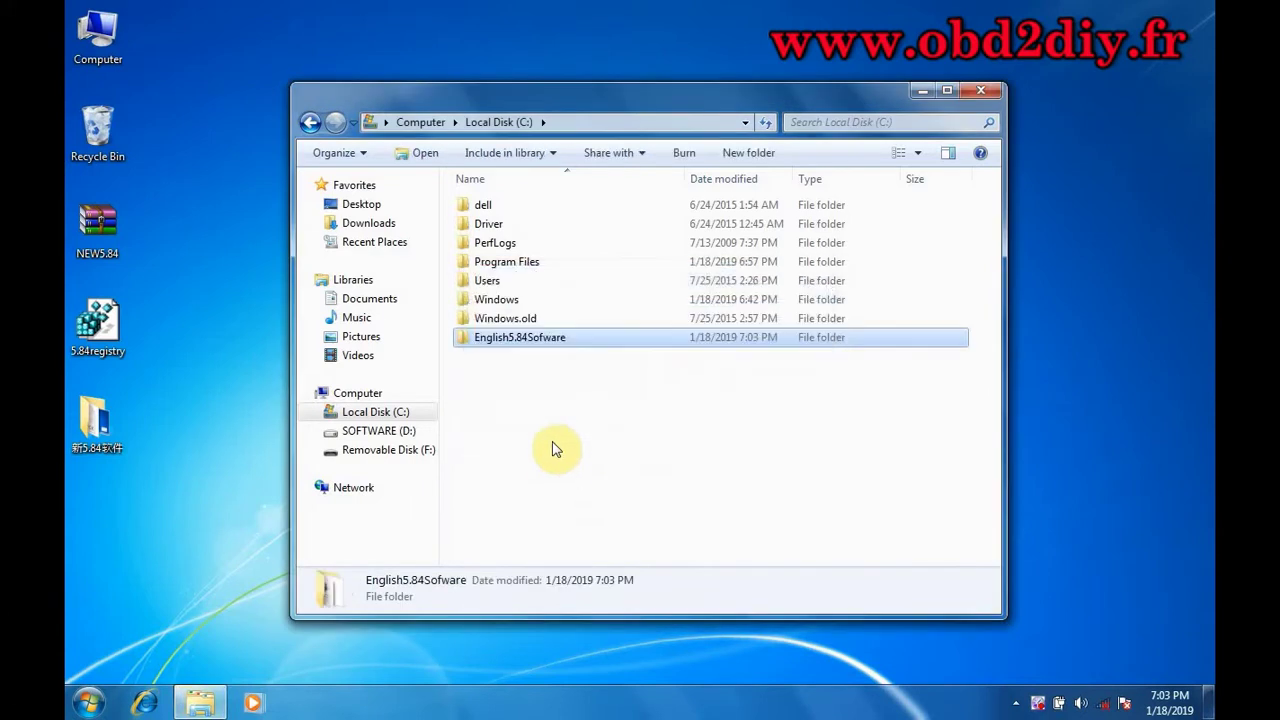
# Create a desktop shortcut to the XProgDesktop application in C:\English5.84Sofware and close the folder window.
pyautogui.rightClick(500, 337)
pyautogui.click(540, 334)
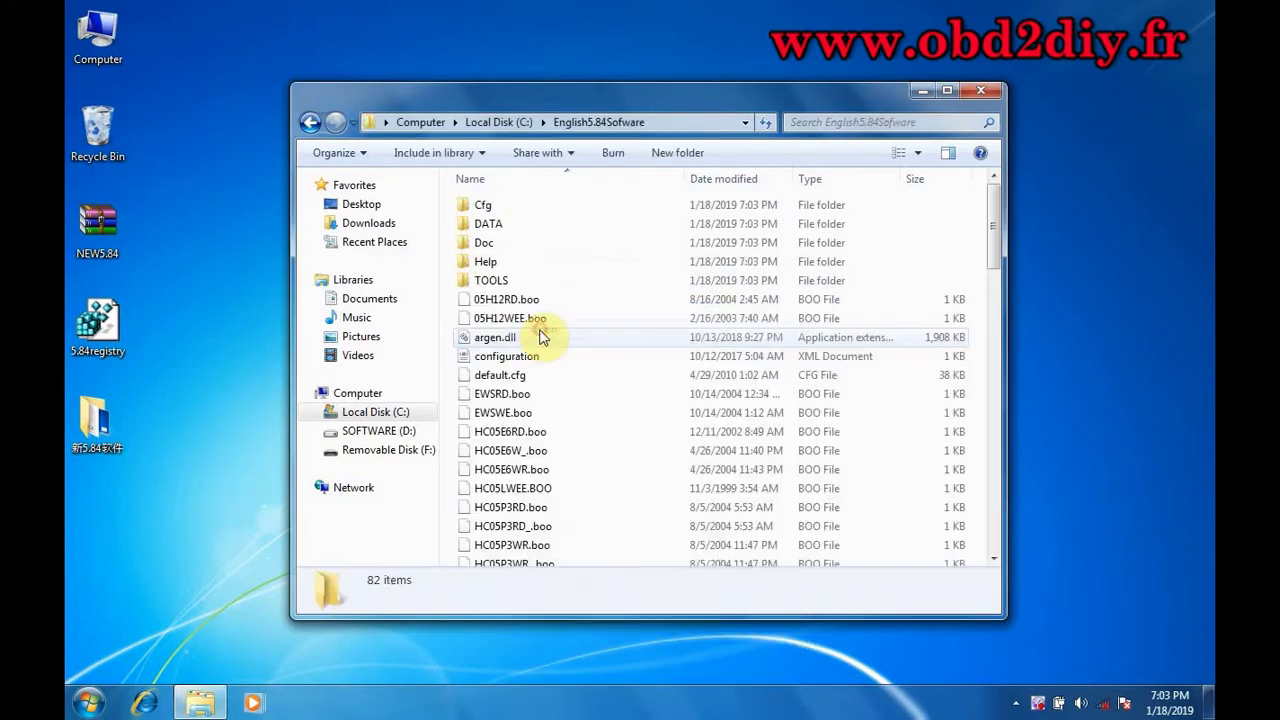
pyautogui.scroll(-10, 532, 375)
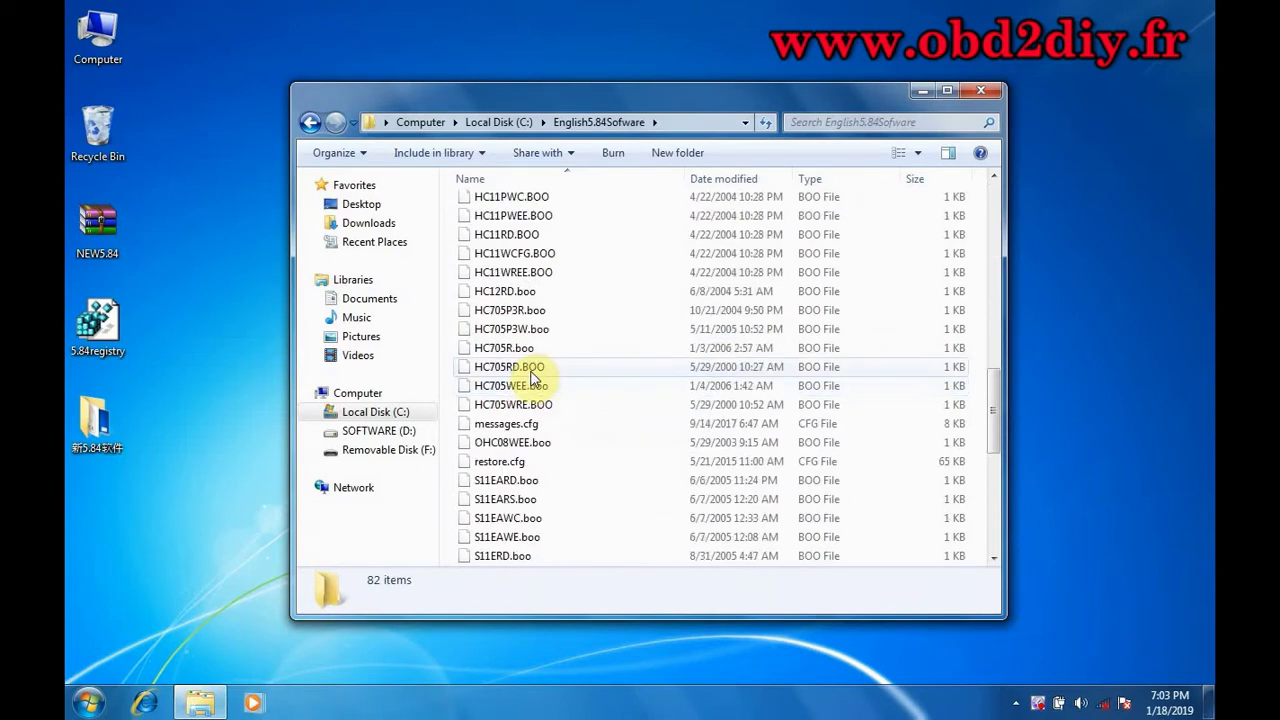
pyautogui.scroll(-7, 532, 375)
pyautogui.click(492, 537)
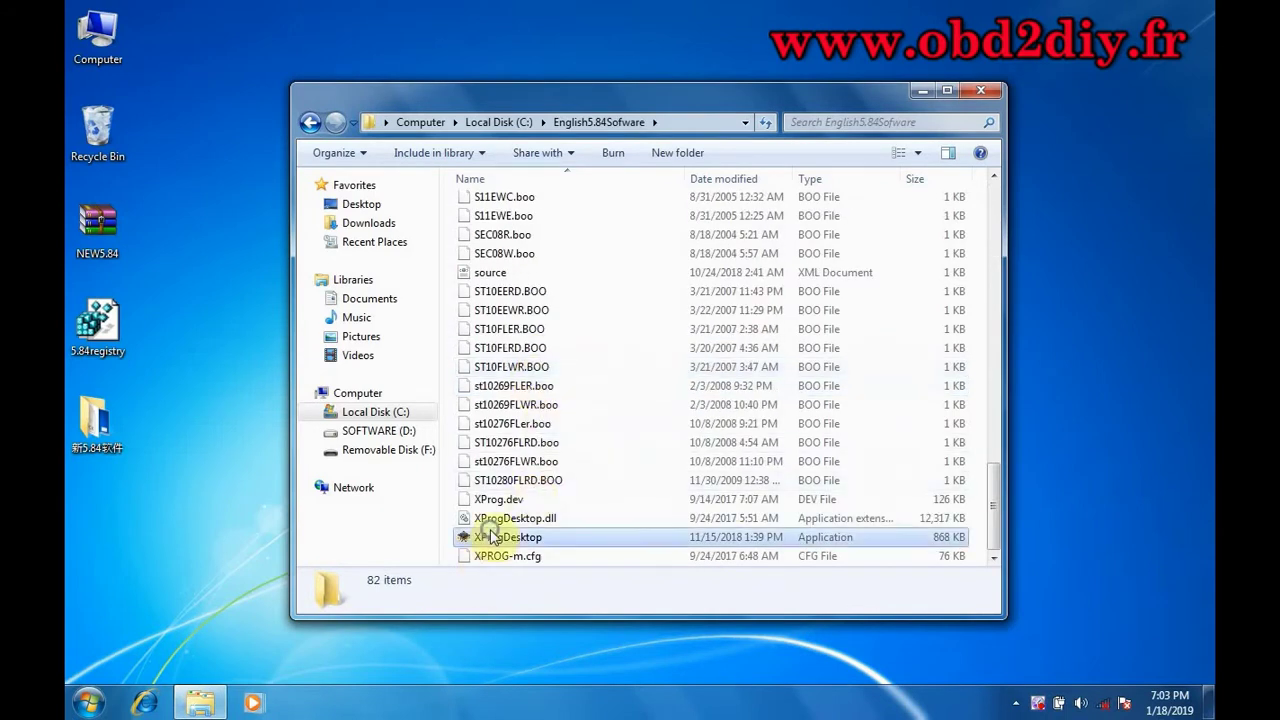
pyautogui.rightClick(492, 537)
pyautogui.moveTo(629, 356)
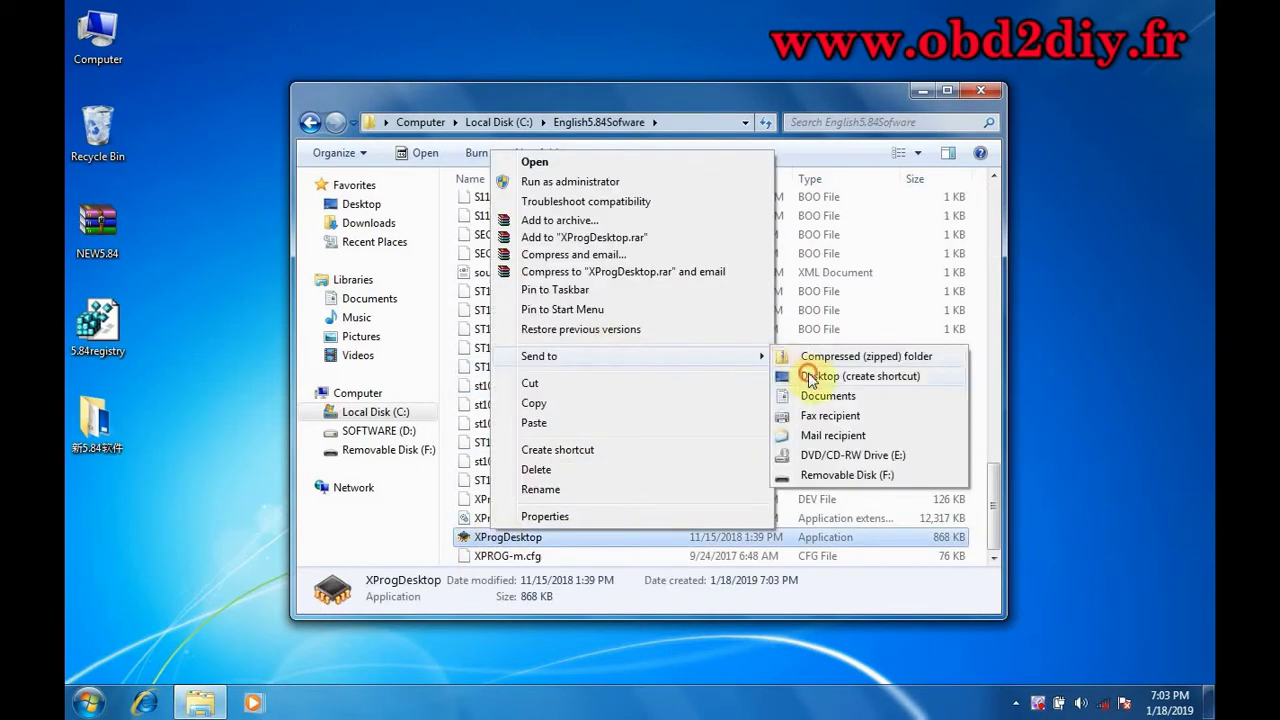
pyautogui.click(810, 378)
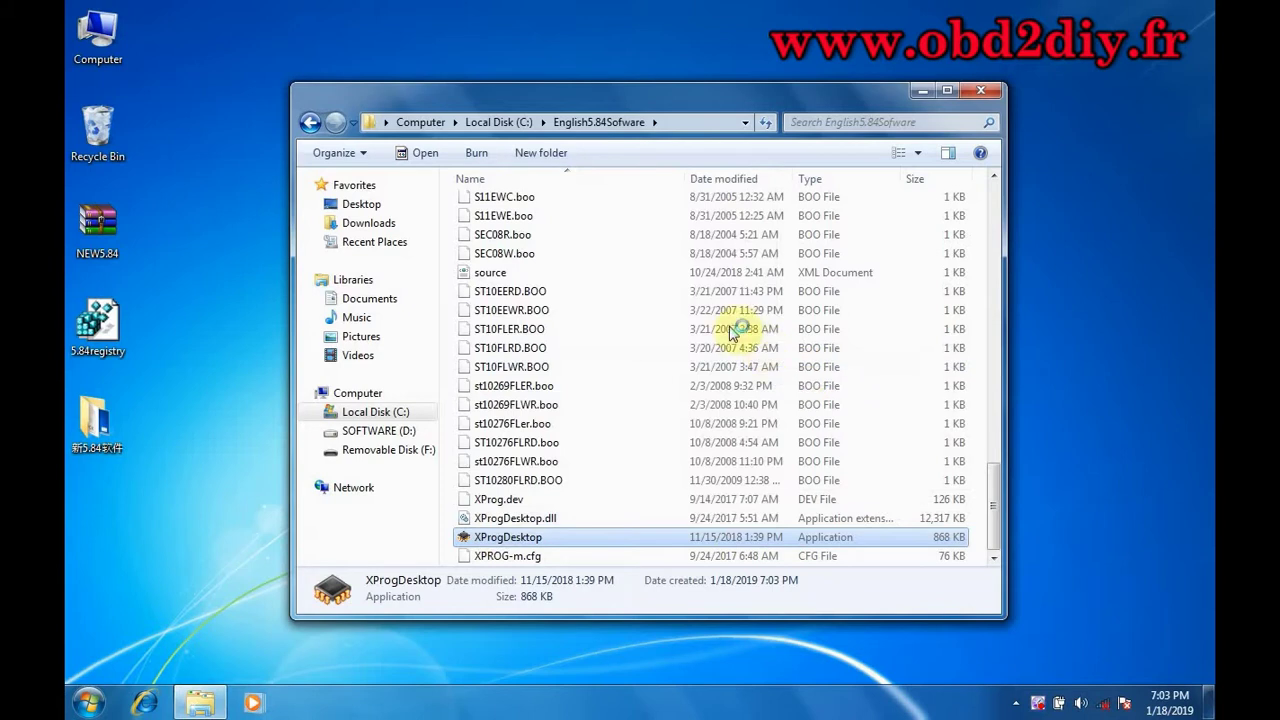
pyautogui.click(982, 88)
# Move the 新5.84软件 desktop folder to the Recycle Bin and place the XProgDesktop shortcut below 5.84registry.
pyautogui.moveTo(125, 430); pyautogui.dragTo(95, 145)
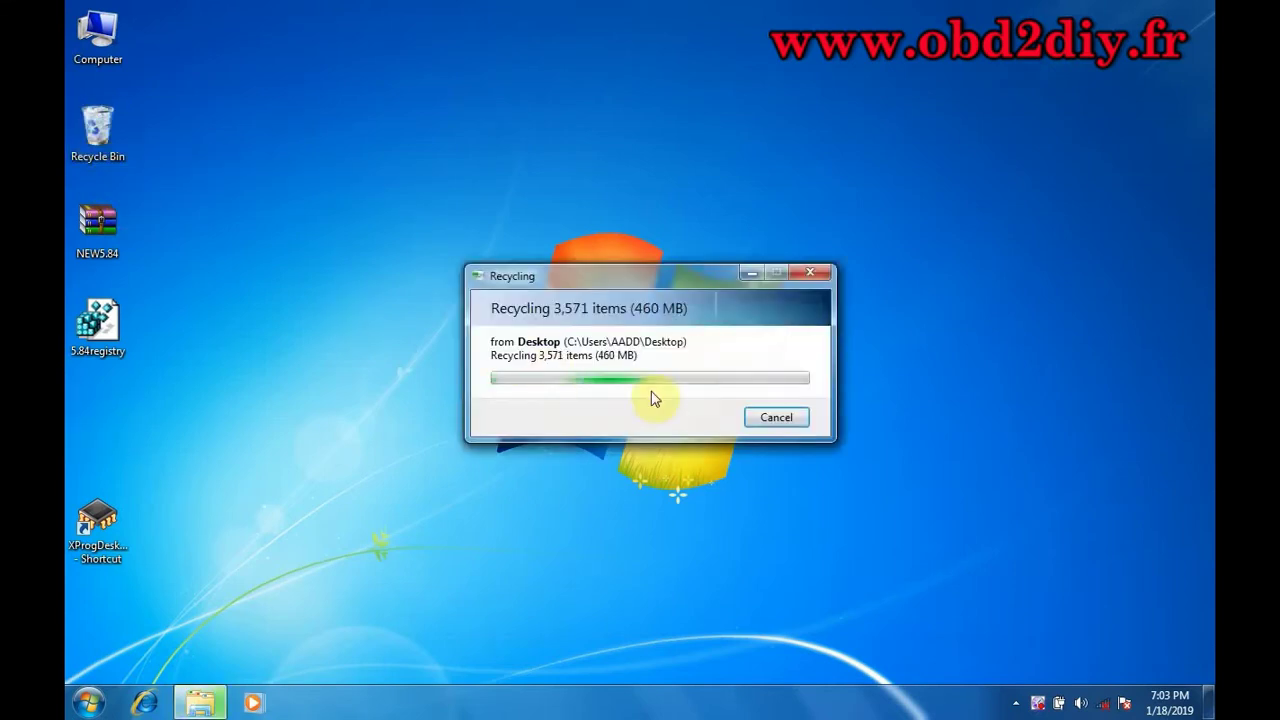
pyautogui.moveTo(98, 522); pyautogui.dragTo(110, 378)
# Extract the XPROG-BOX drive folder from the NEW5.84 archive to the desktop and close the archive.
pyautogui.rightClick(91, 237)
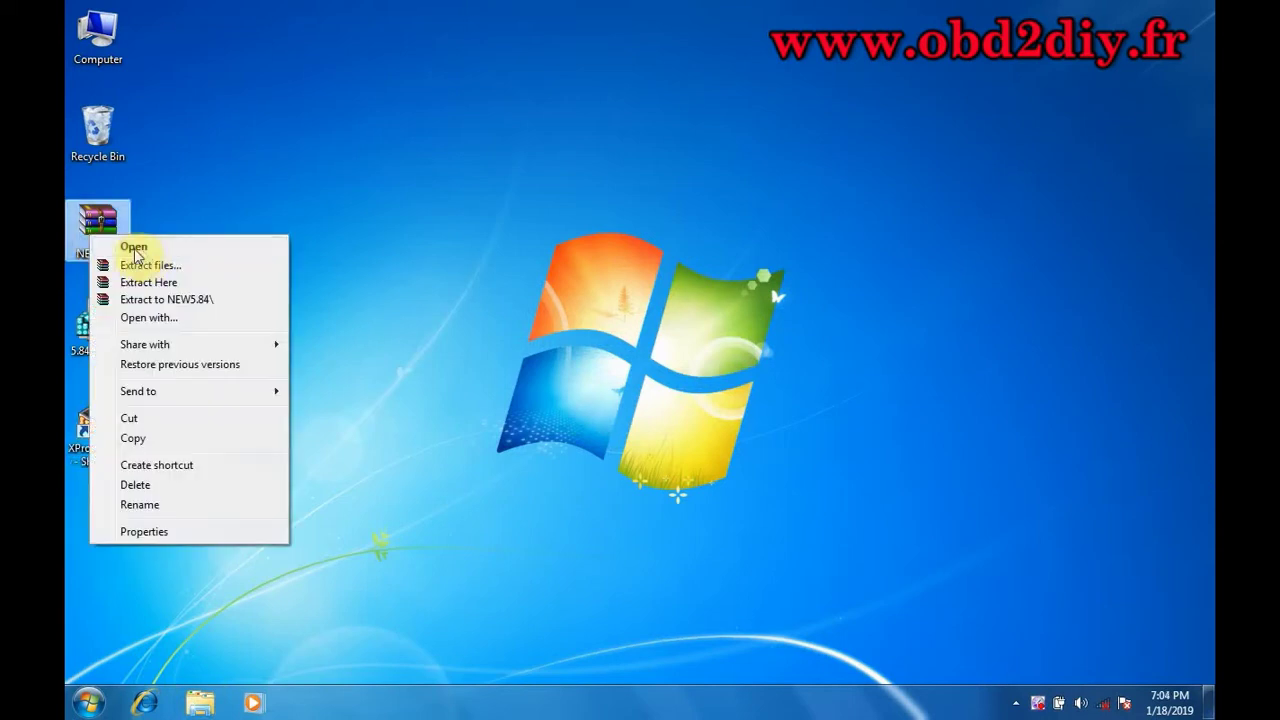
pyautogui.click(147, 250)
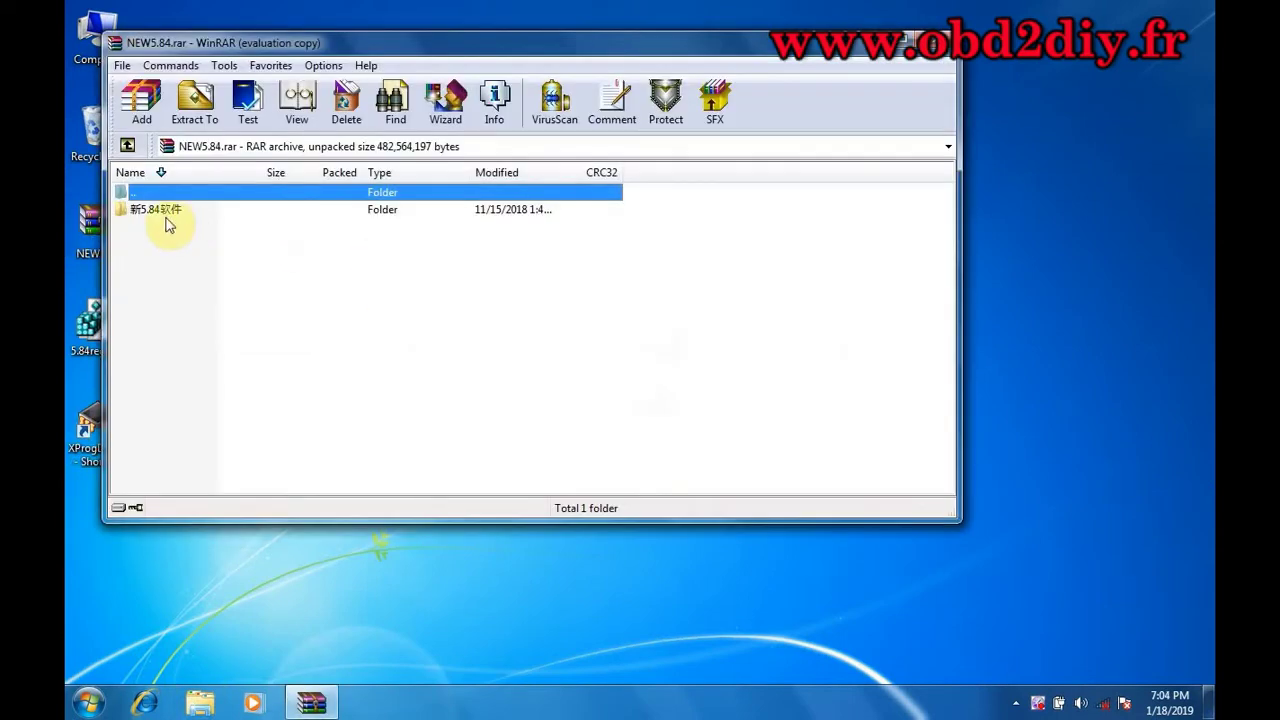
pyautogui.doubleClick(170, 212)
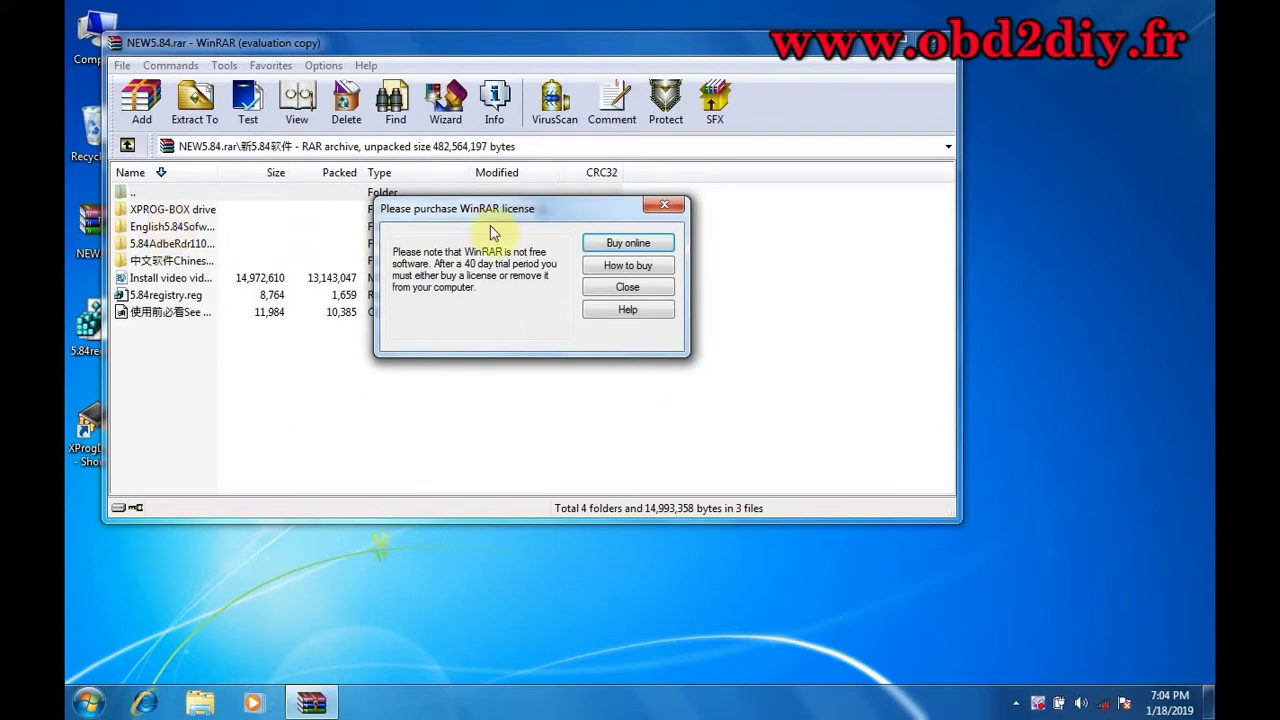
pyautogui.click(626, 287)
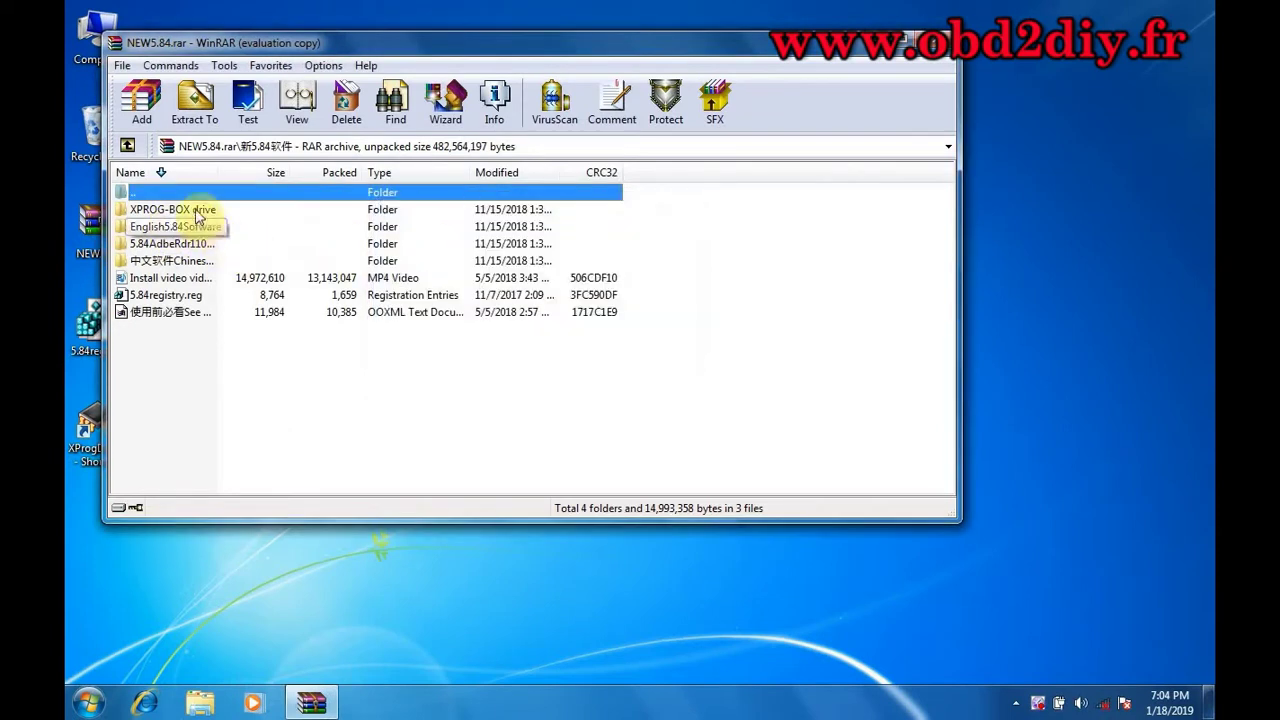
pyautogui.click(197, 213)
pyautogui.moveTo(197, 213); pyautogui.dragTo(94, 560)
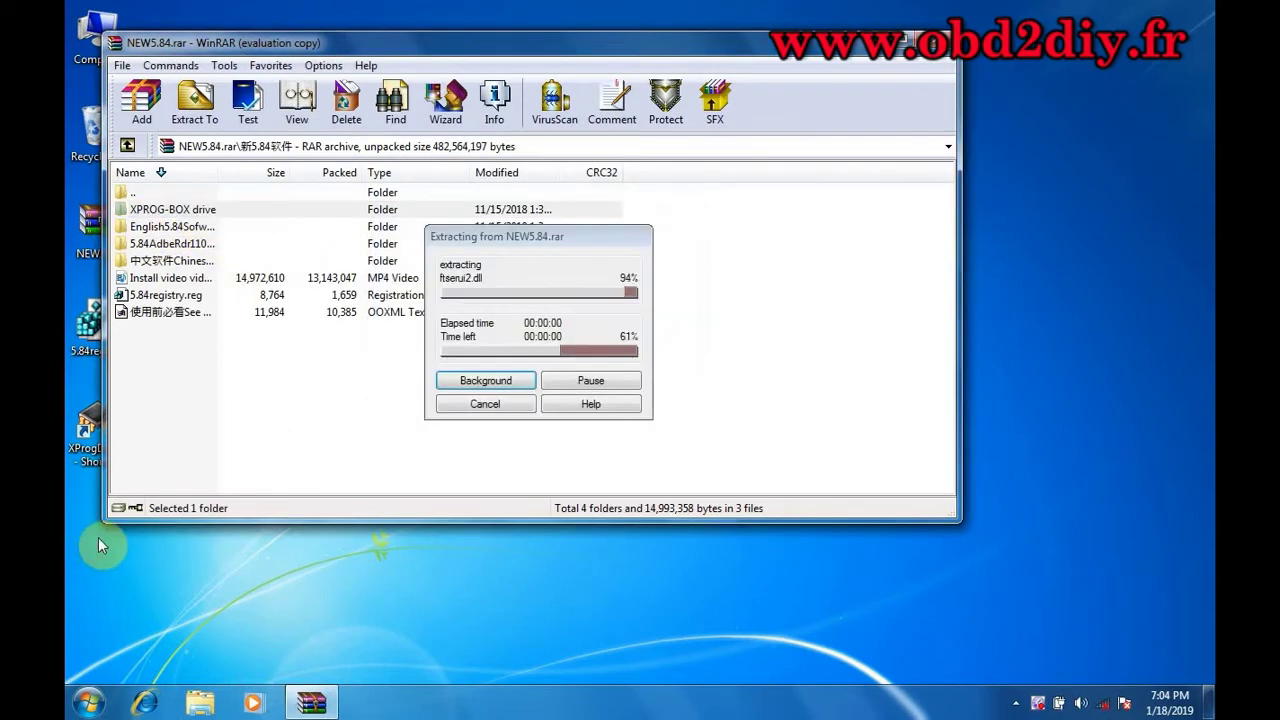
pyautogui.click(938, 42)
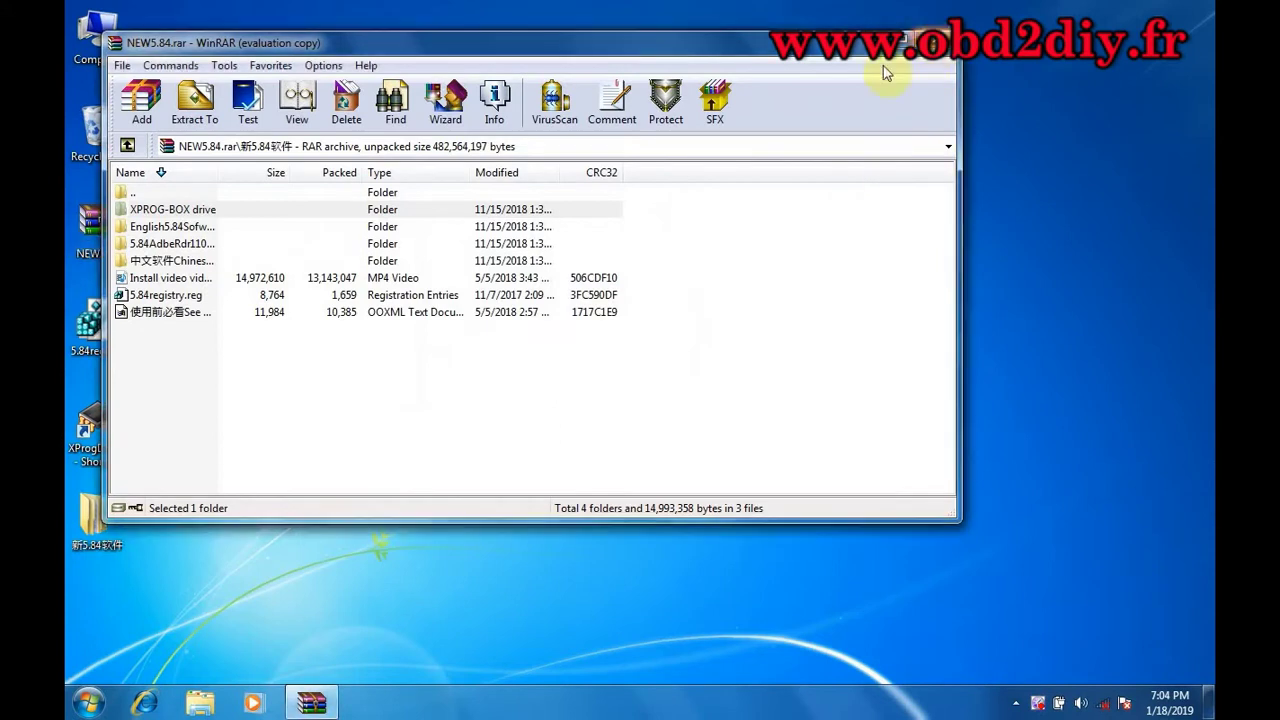
# Move the XPROG-BOX drive folder out of the extracted 新5.84软件 folder onto the desktop and close the folder window.
pyautogui.doubleClick(94, 515)
pyautogui.moveTo(516, 210); pyautogui.dragTo(223, 326)
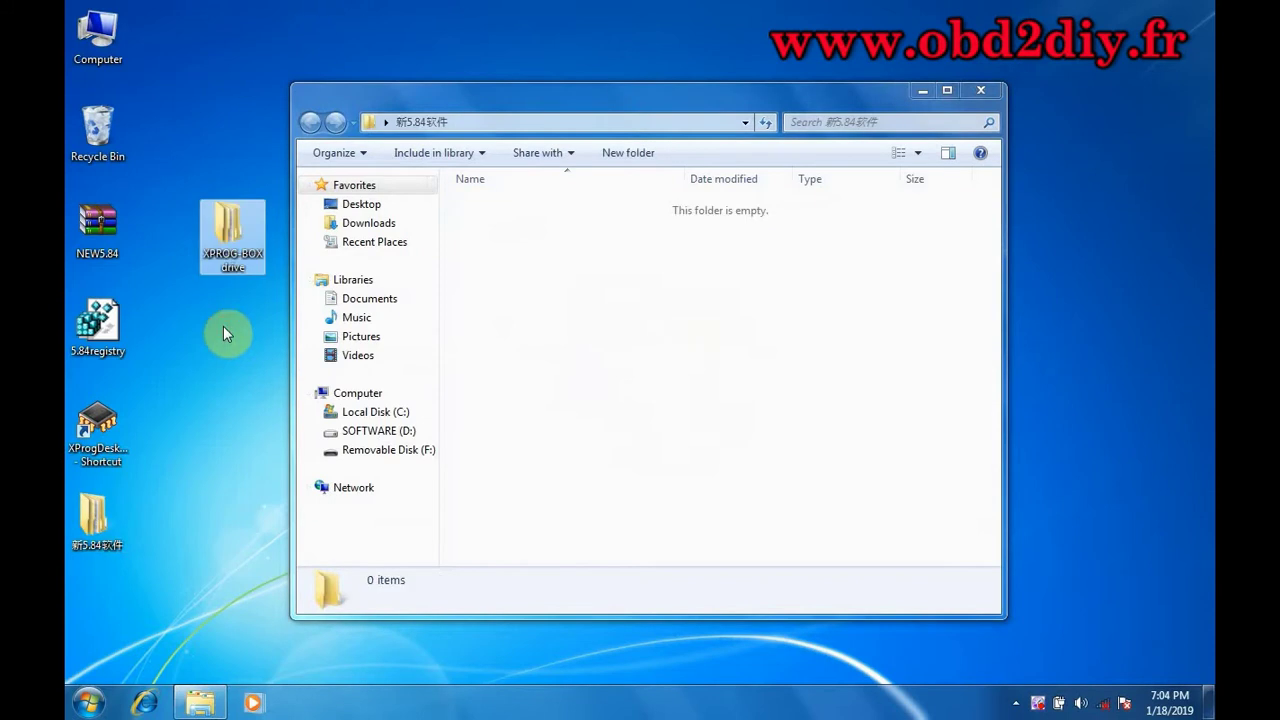
pyautogui.click(980, 91)
# Move the empty 新5.84软件 folder and the NEW5.84 archive to the Recycle Bin, and place XPROG-BOX drive below the Recycle Bin.
pyautogui.moveTo(94, 518); pyautogui.dragTo(92, 165)
pyautogui.moveTo(97, 222); pyautogui.dragTo(97, 145)
pyautogui.click(205, 222)
pyautogui.moveTo(128, 216); pyautogui.dragTo(99, 222)
pyautogui.click(254, 298)
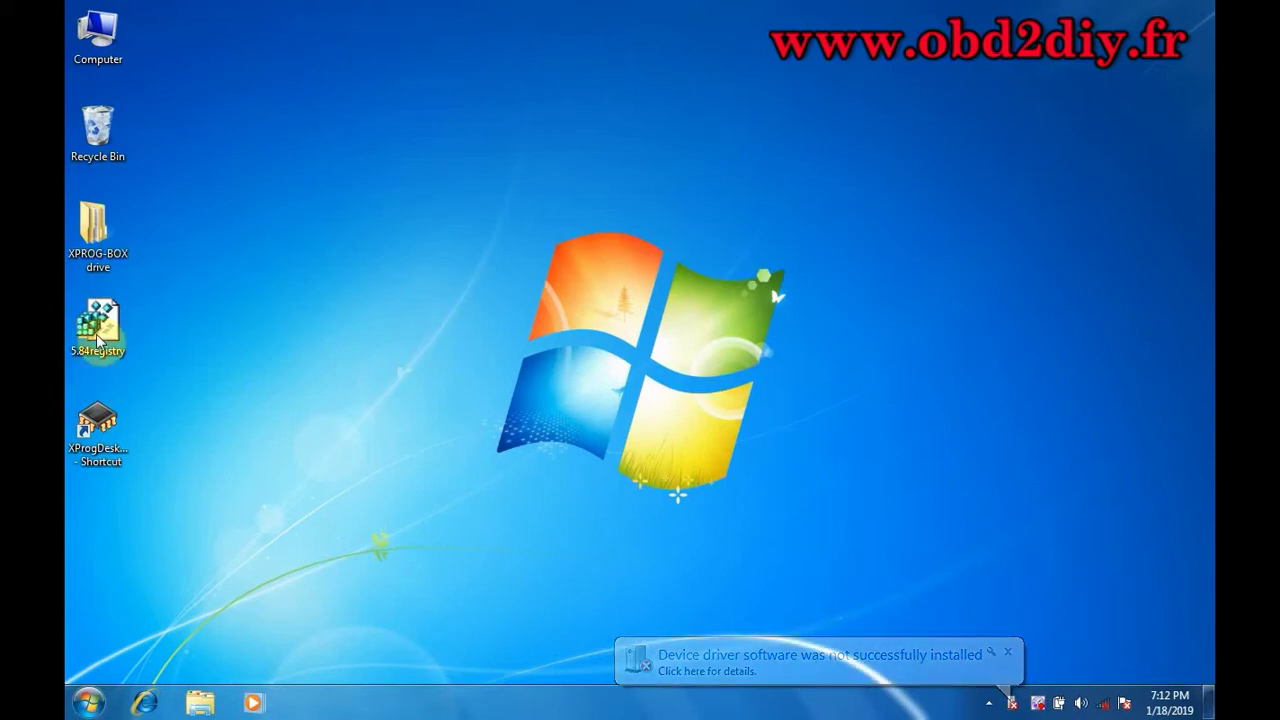
# Open Device Manager in Computer Management to show the connected XPROG-box device.
pyautogui.rightClick(97, 50)
pyautogui.click(108, 82)
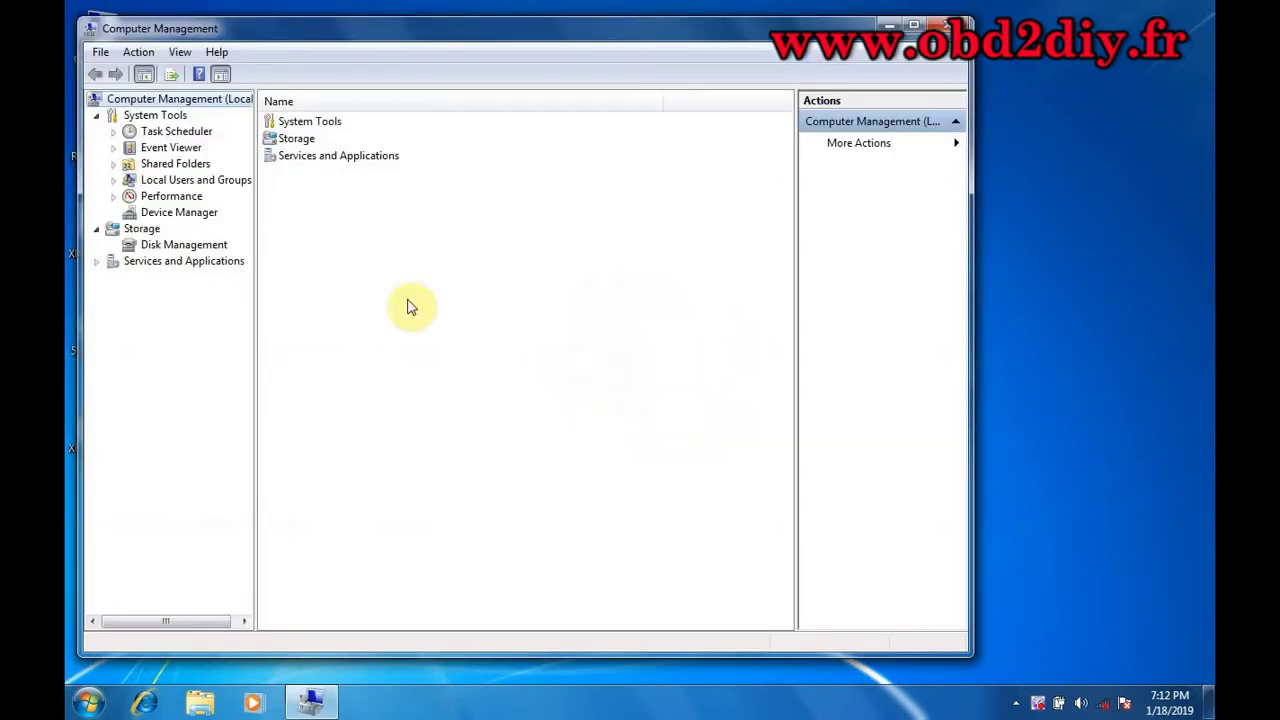
pyautogui.click(205, 213)
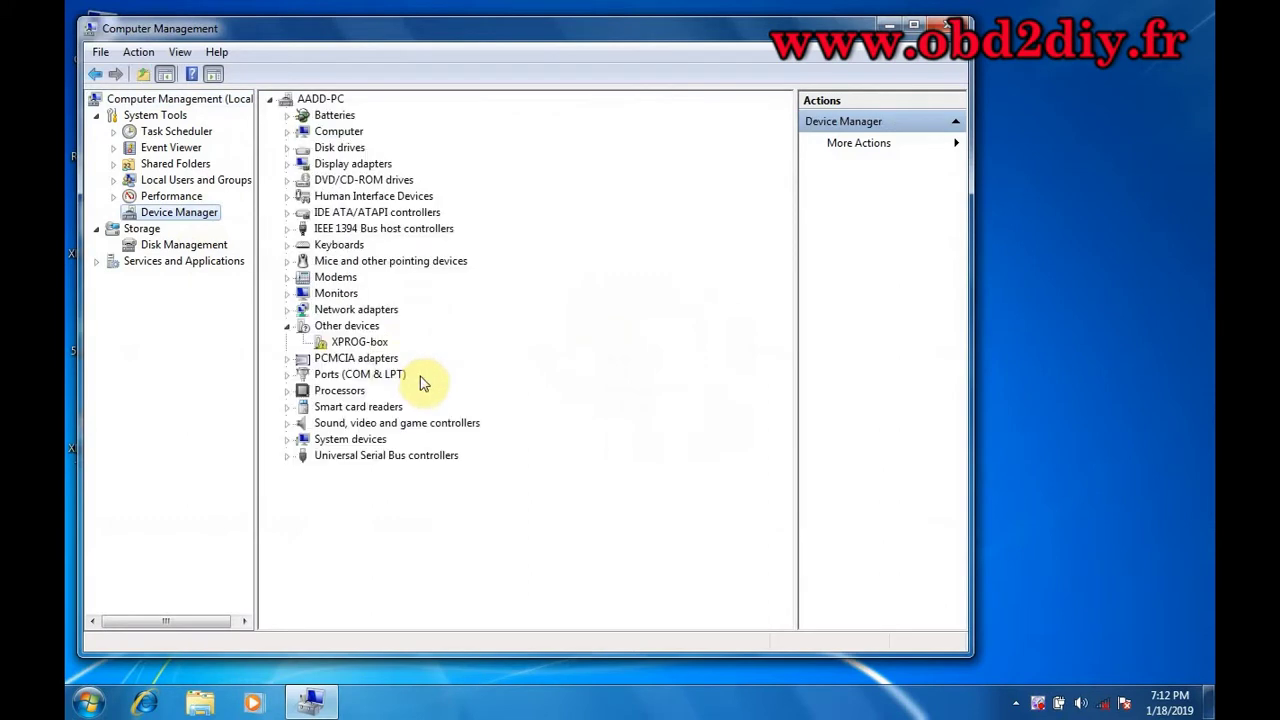
# Update the XPROG-box device's driver from the XPROG-BOX drive folder on the desktop and close the finished wizard.
pyautogui.rightClick(367, 344)
pyautogui.click(410, 350)
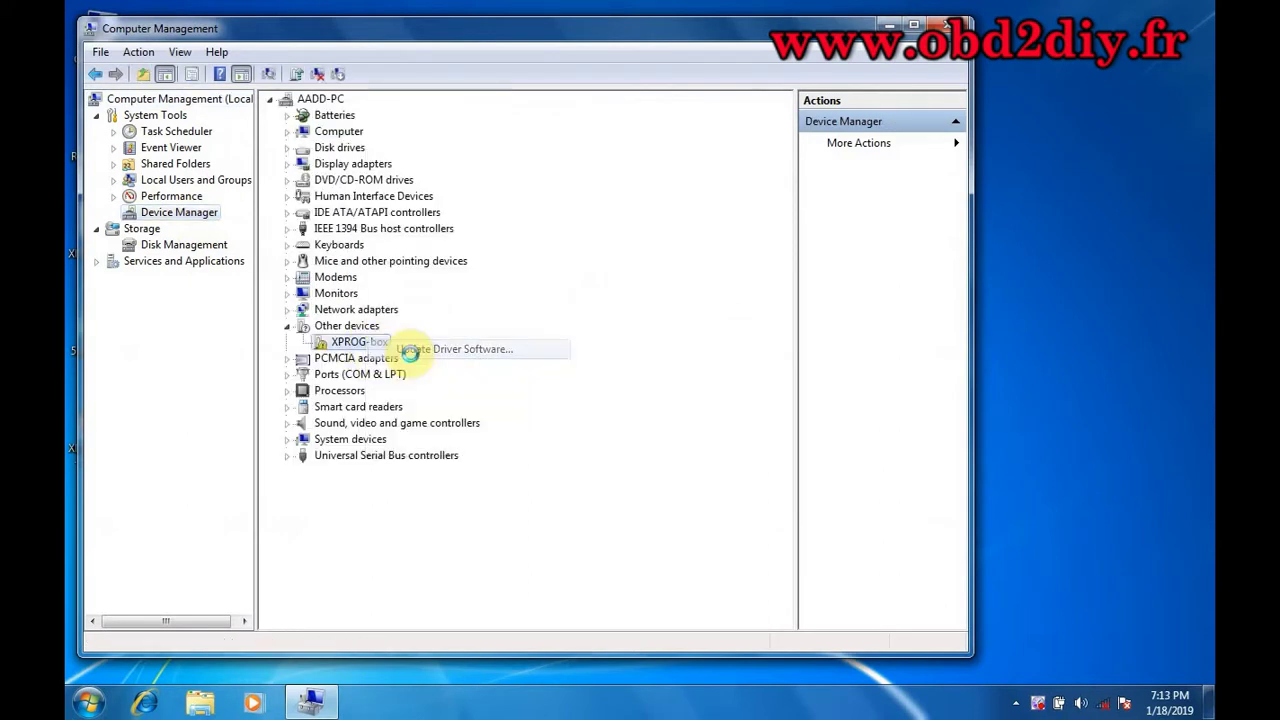
pyautogui.click(468, 386)
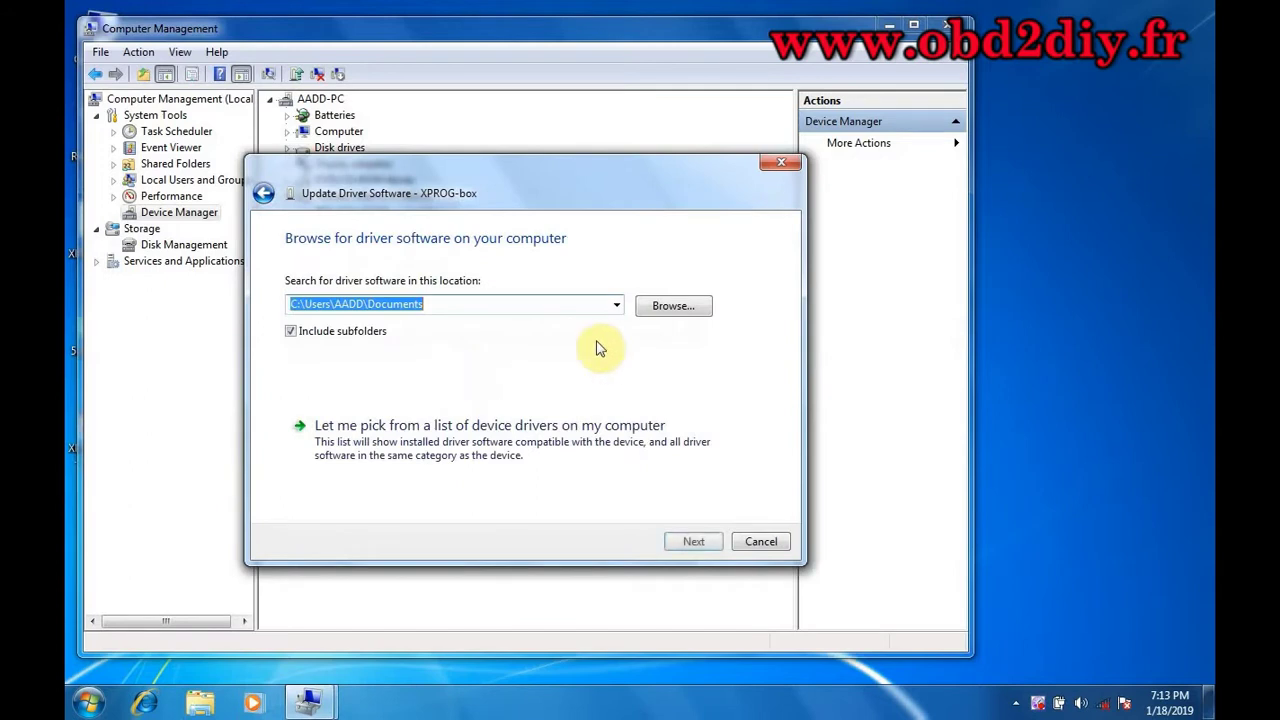
pyautogui.click(676, 308)
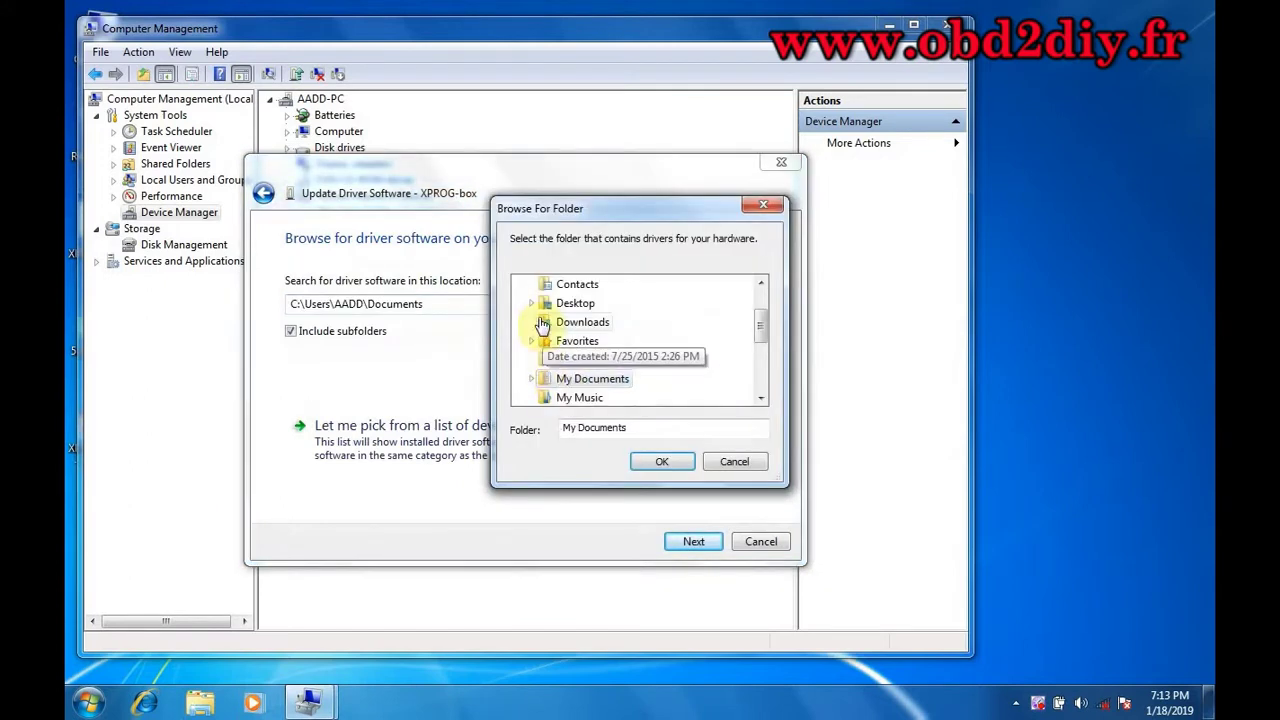
pyautogui.click(586, 310)
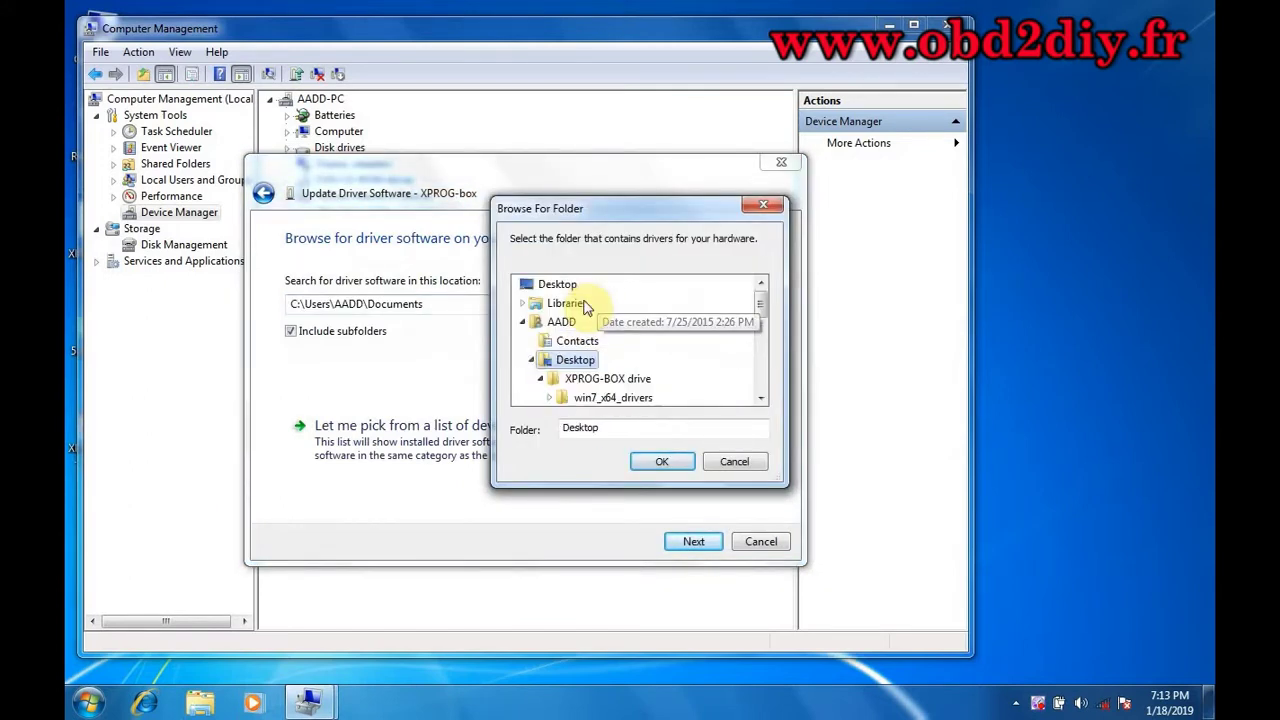
pyautogui.click(640, 386)
pyautogui.click(761, 399)
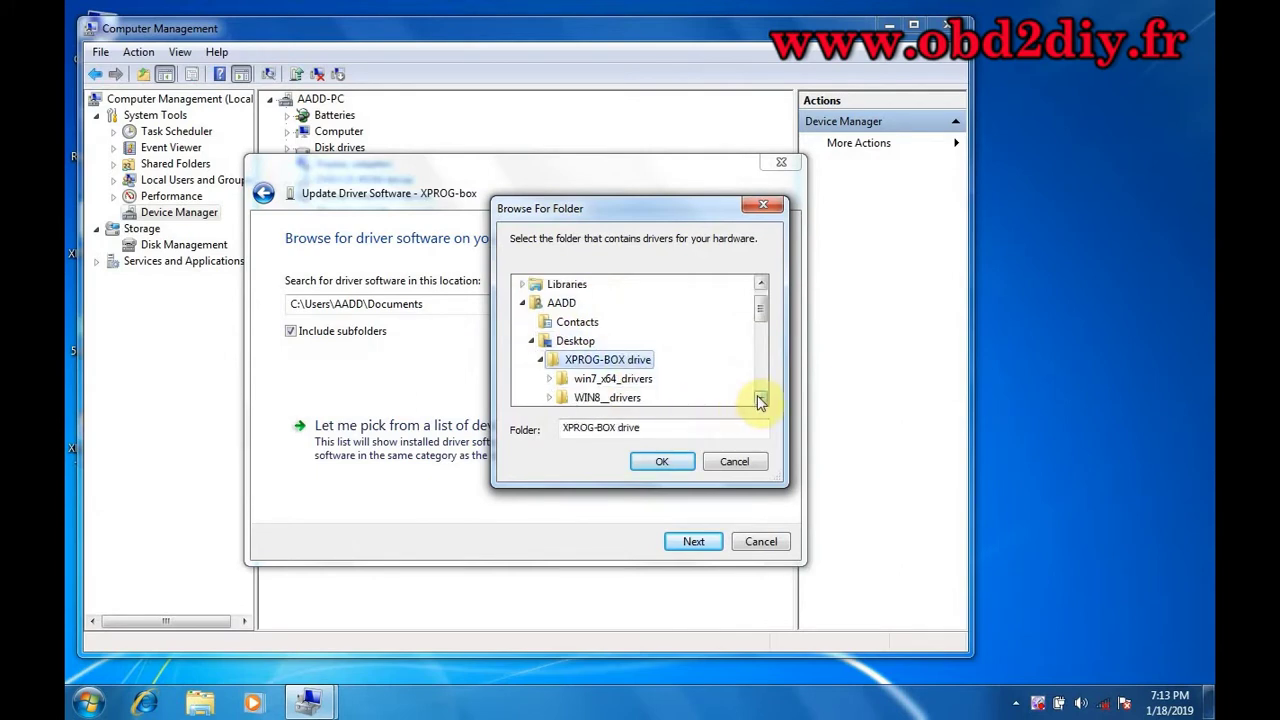
pyautogui.click(761, 399)
pyautogui.click(761, 399)
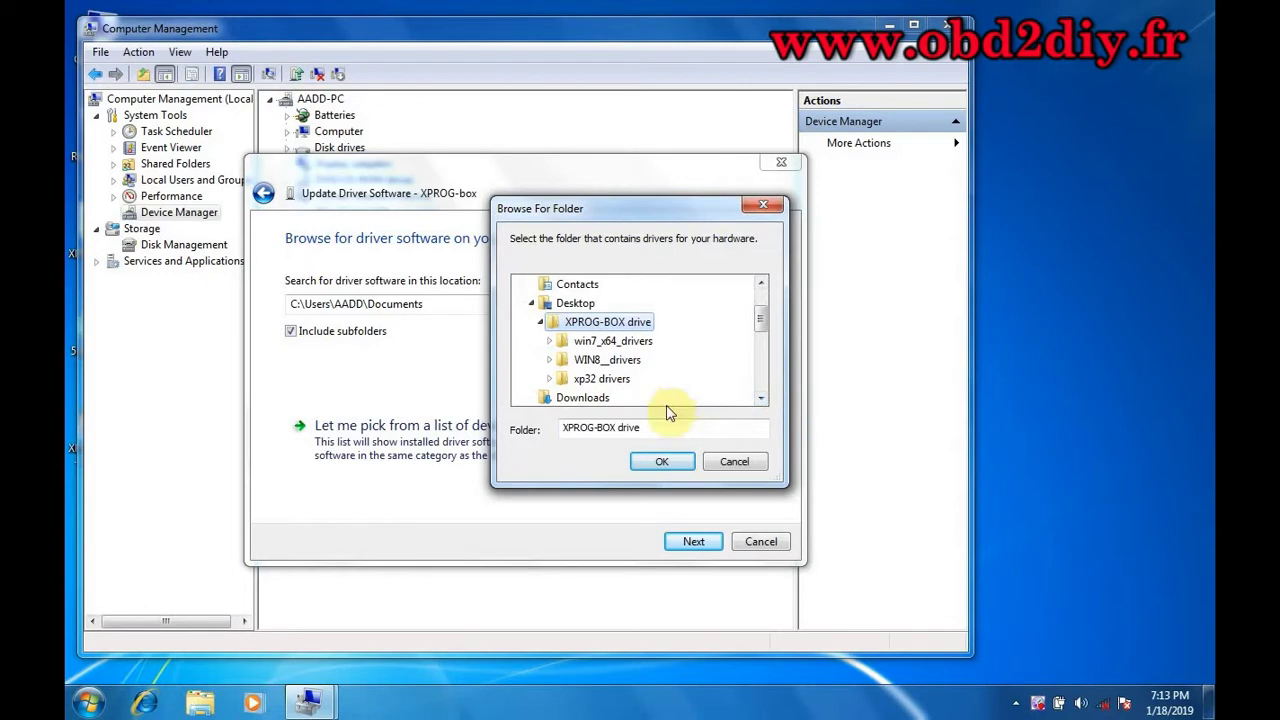
pyautogui.click(664, 463)
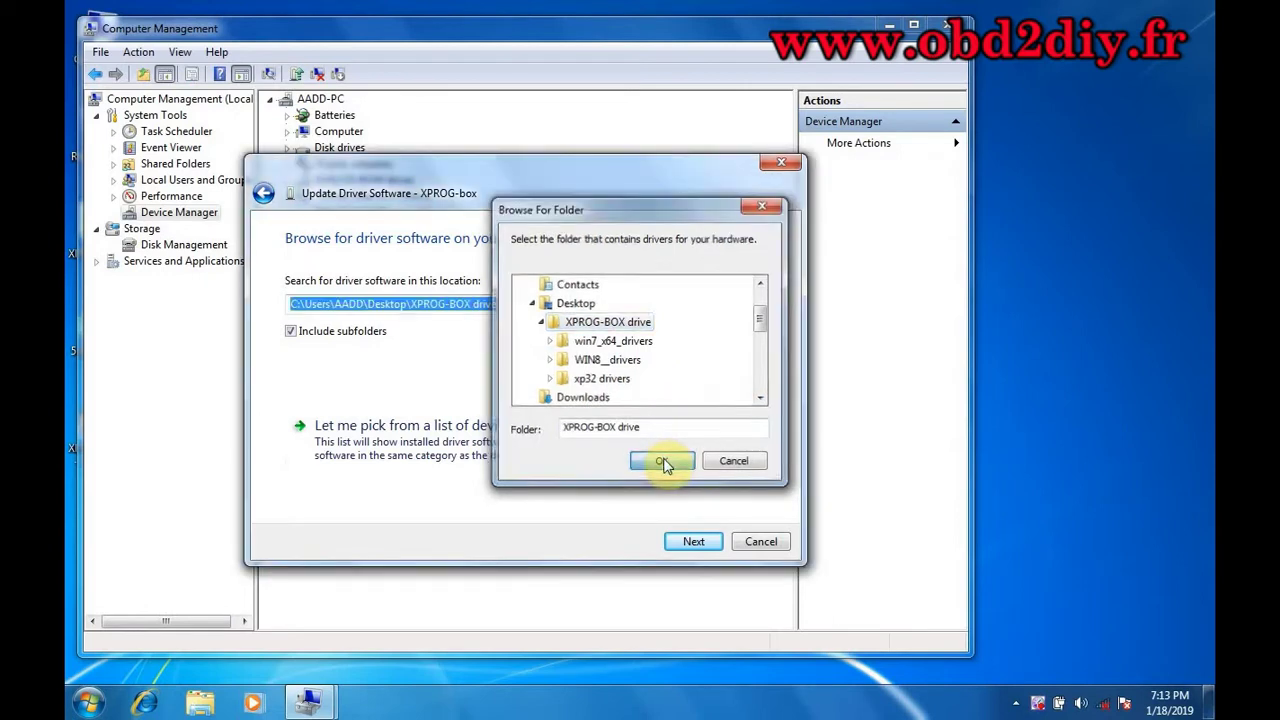
pyautogui.click(686, 539)
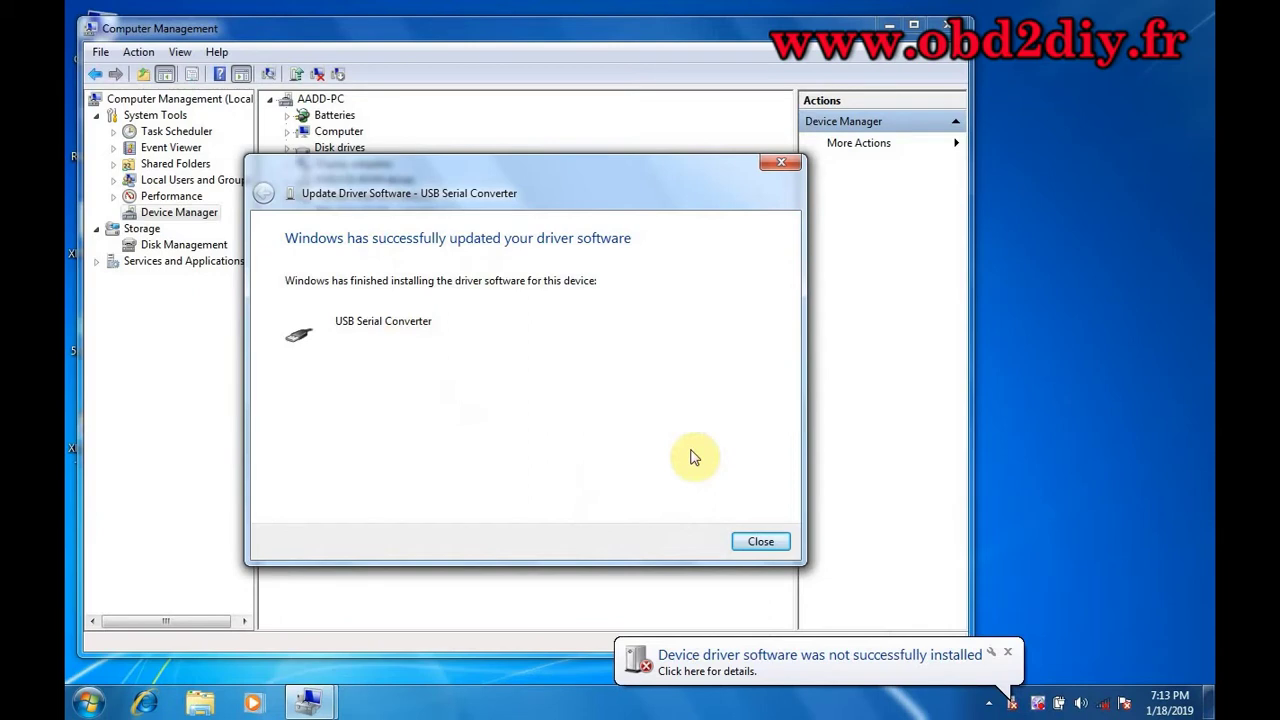
pyautogui.click(758, 541)
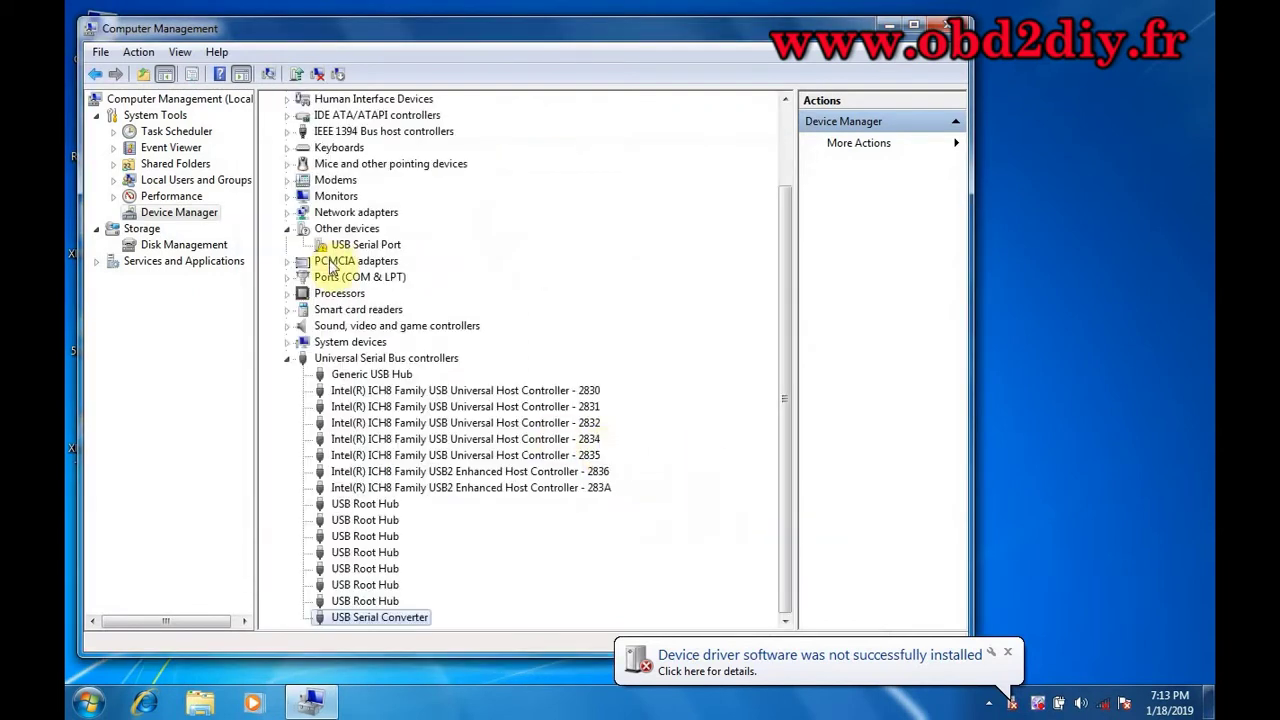
# Update the USB Serial Port driver from the XPROG-BOX drive folder, and close the wizard and Computer Management.
pyautogui.rightClick(337, 246)
pyautogui.click(393, 256)
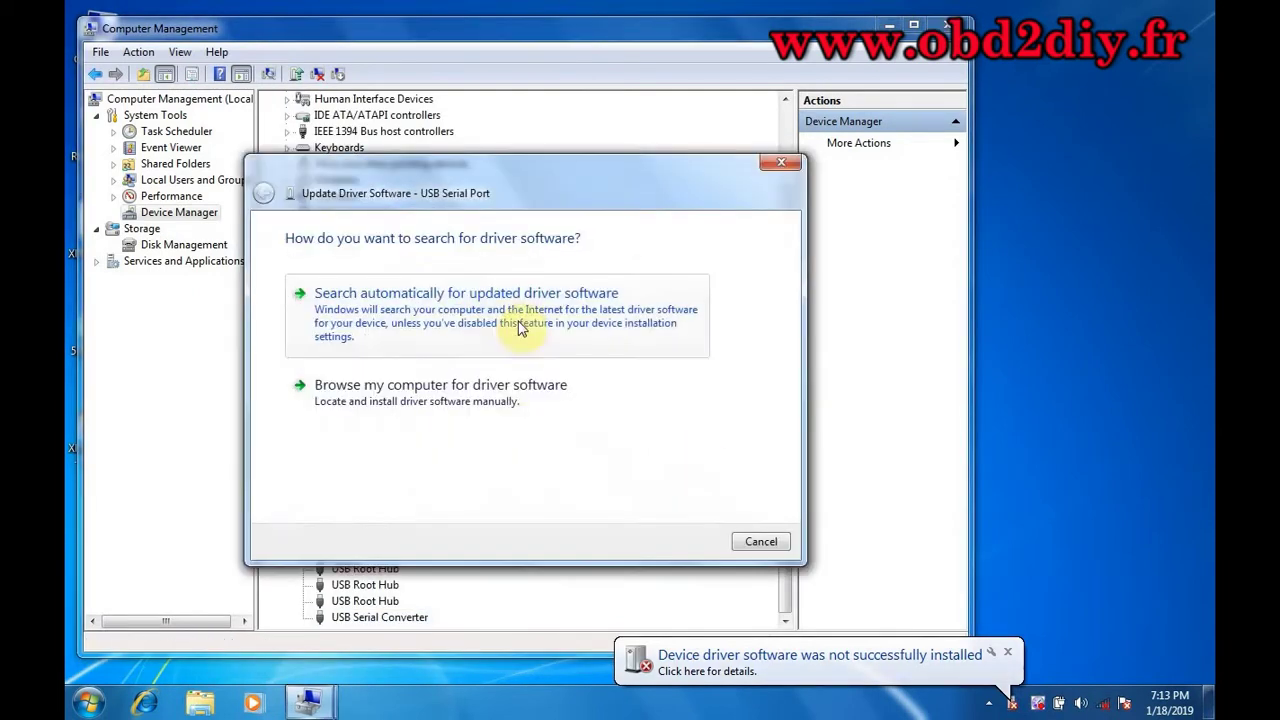
pyautogui.click(515, 386)
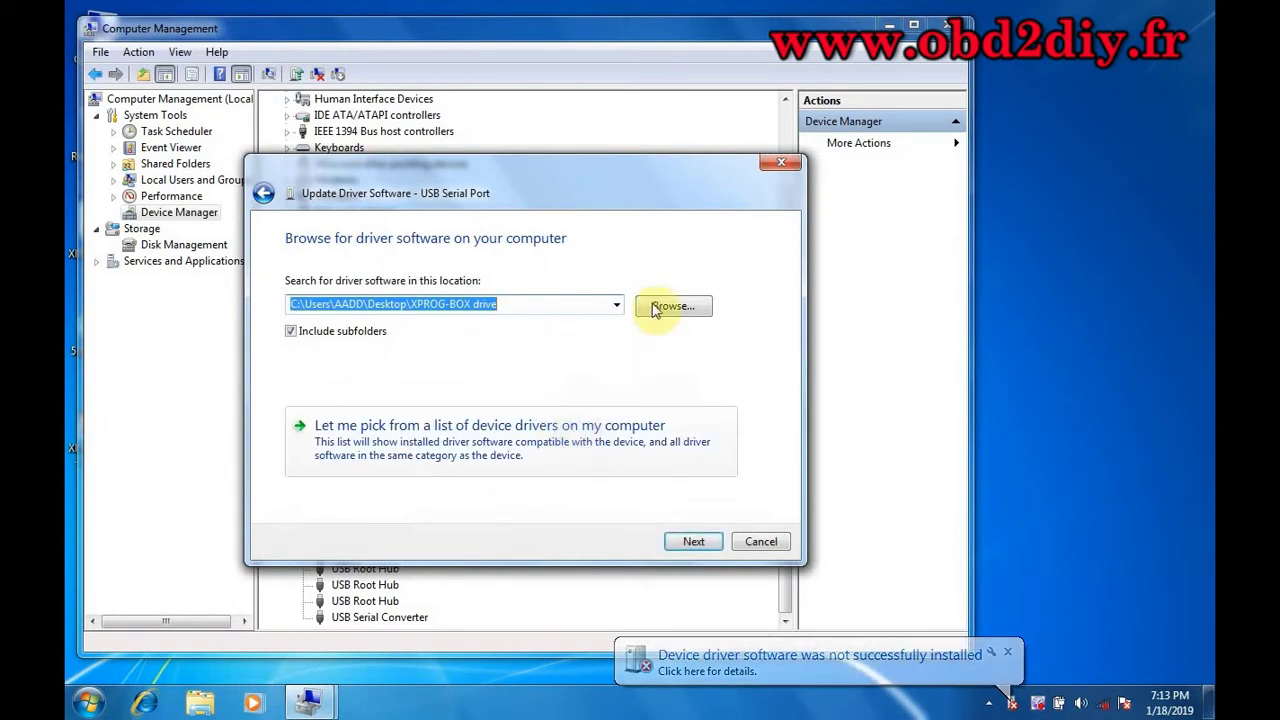
pyautogui.click(670, 305)
pyautogui.doubleClick(600, 378)
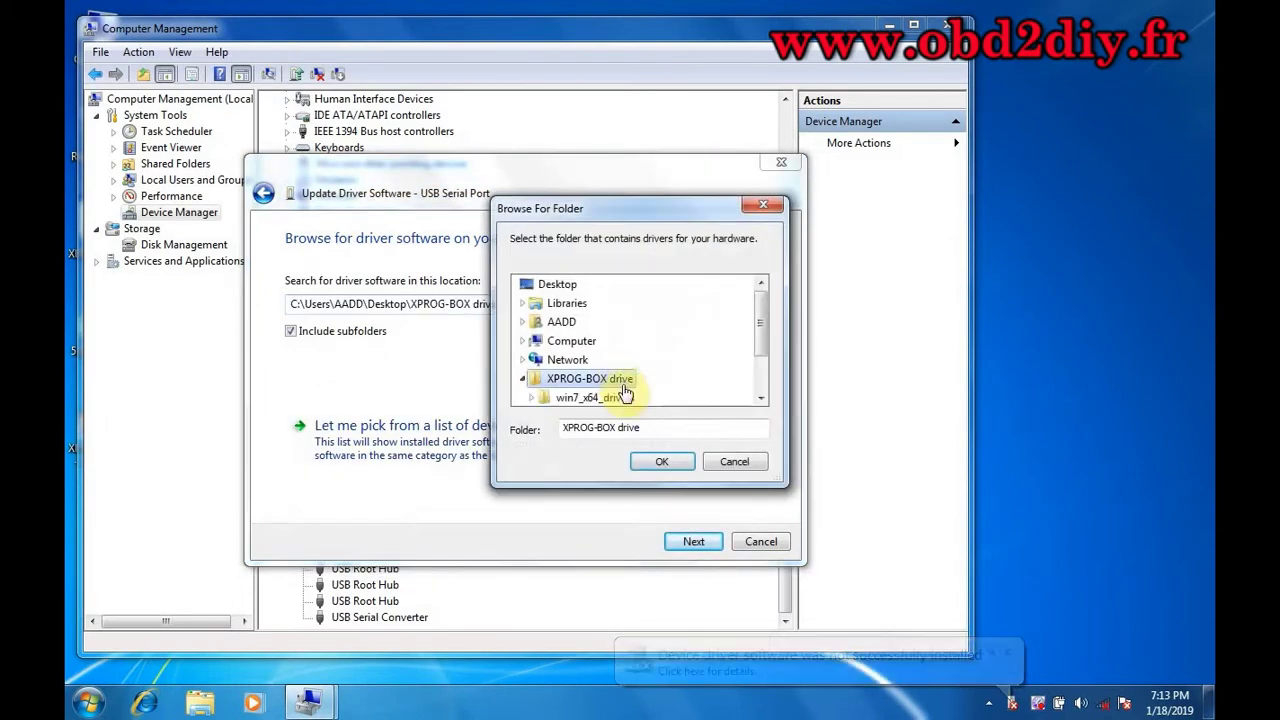
pyautogui.click(672, 465)
pyautogui.click(690, 538)
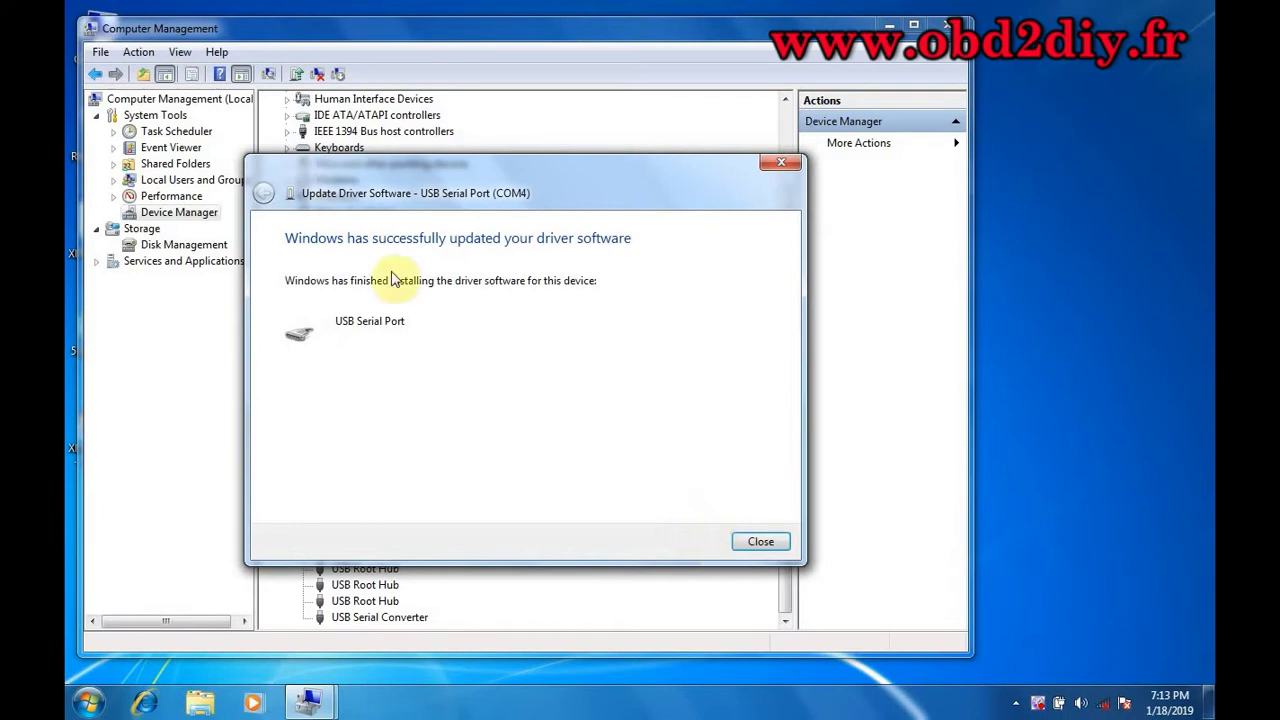
pyautogui.click(757, 545)
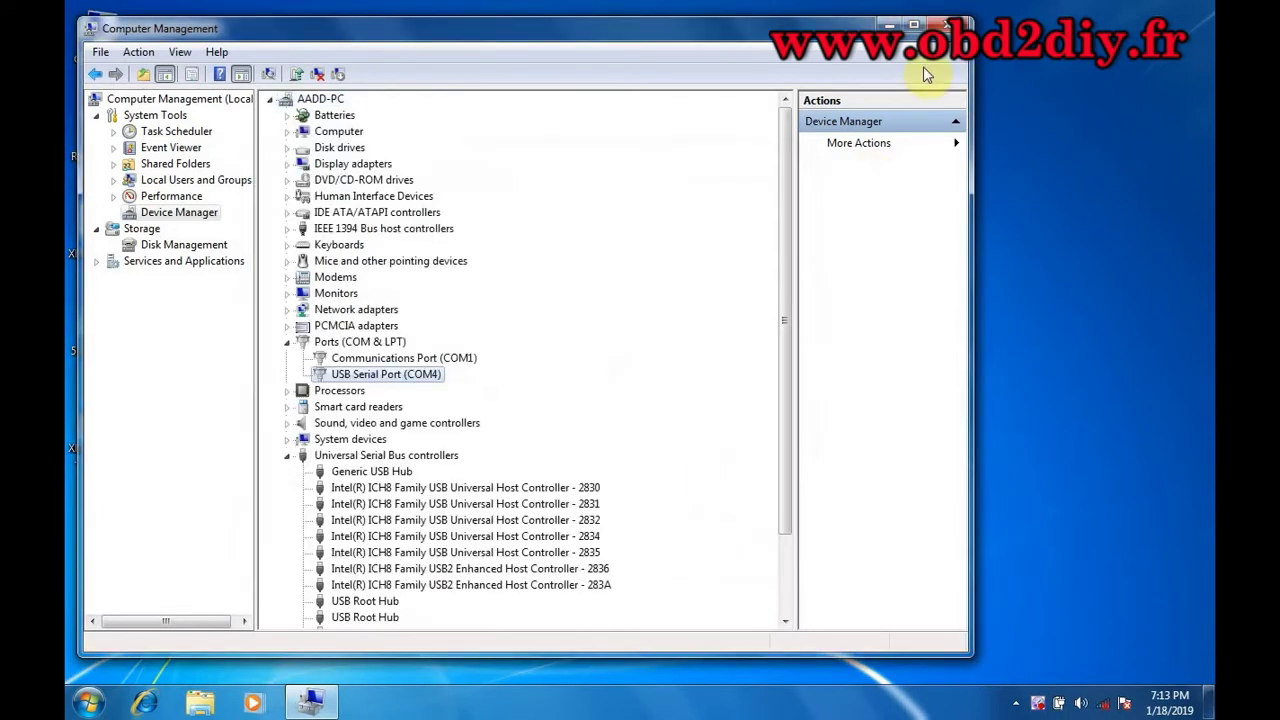
pyautogui.hotkey('alt', 'F4')
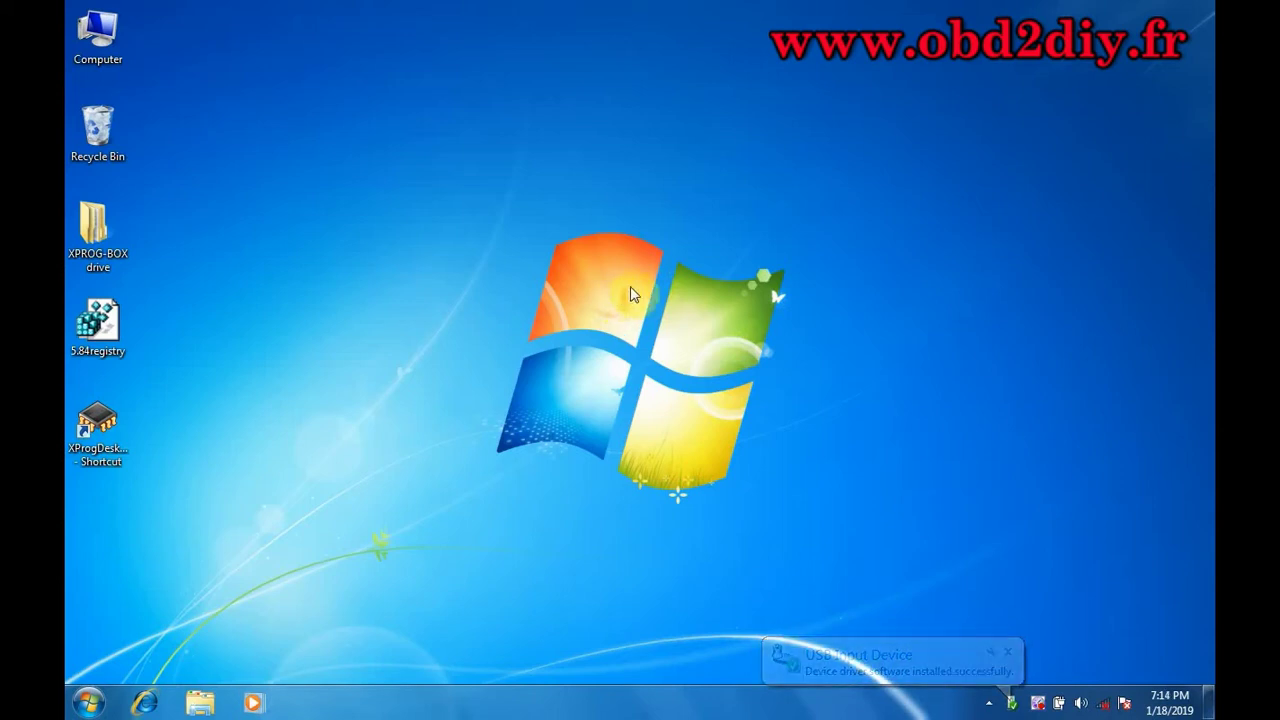
# Merge the 5.84registry file on the desktop into the Windows registry and confirm the prompts.
pyautogui.rightClick(113, 322)
pyautogui.click(159, 328)
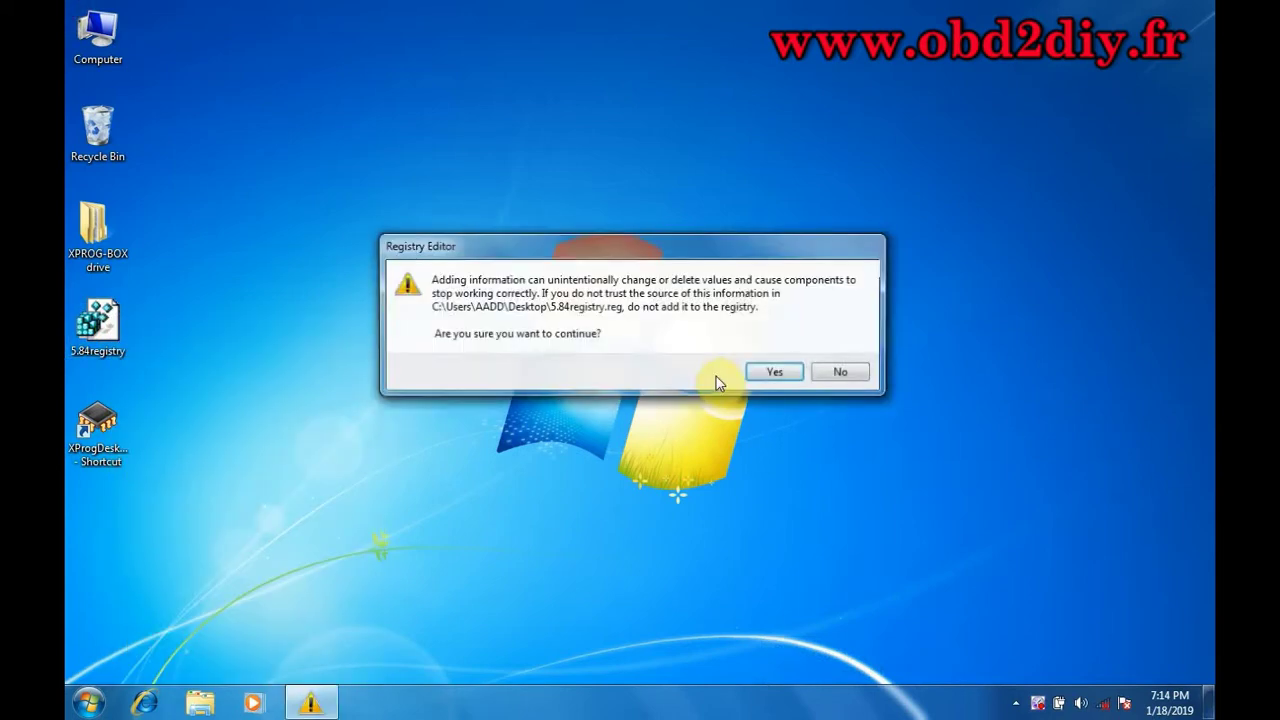
pyautogui.click(776, 375)
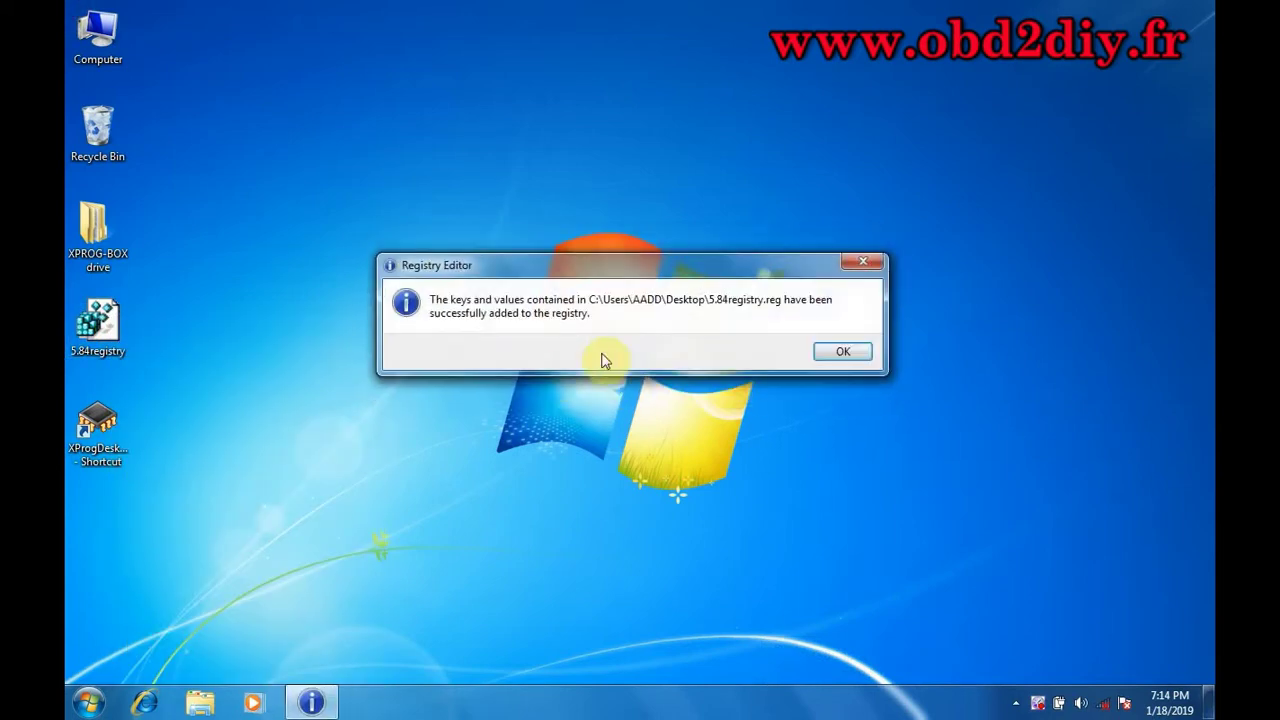
pyautogui.click(812, 358)
# Merge the 5.84registry file into the registry a second time.
pyautogui.rightClick(100, 320)
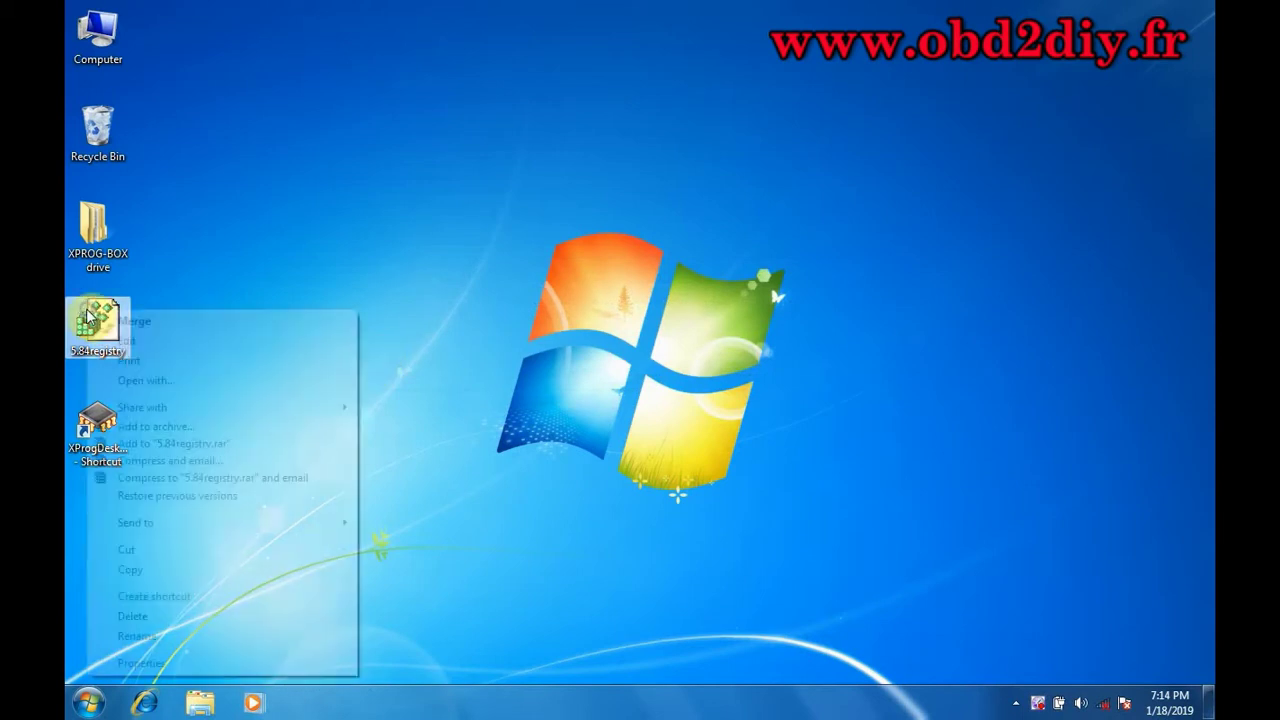
pyautogui.click(171, 322)
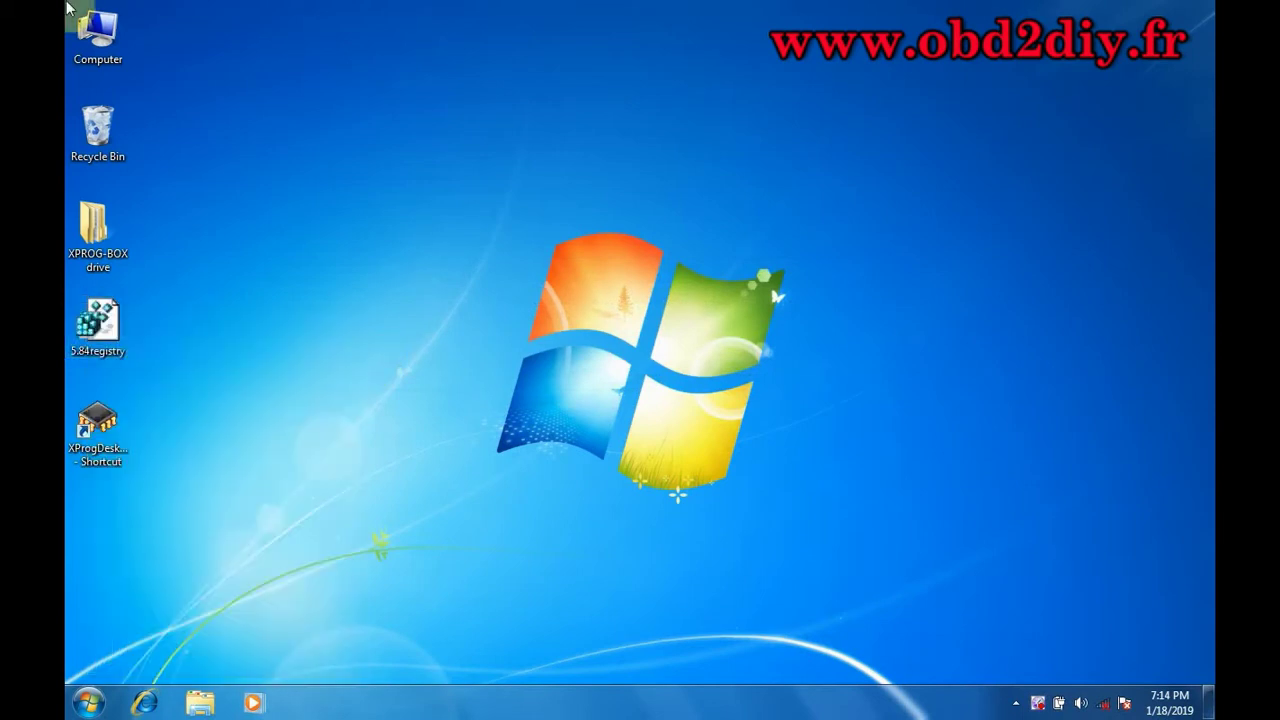
pyautogui.click(768, 376)
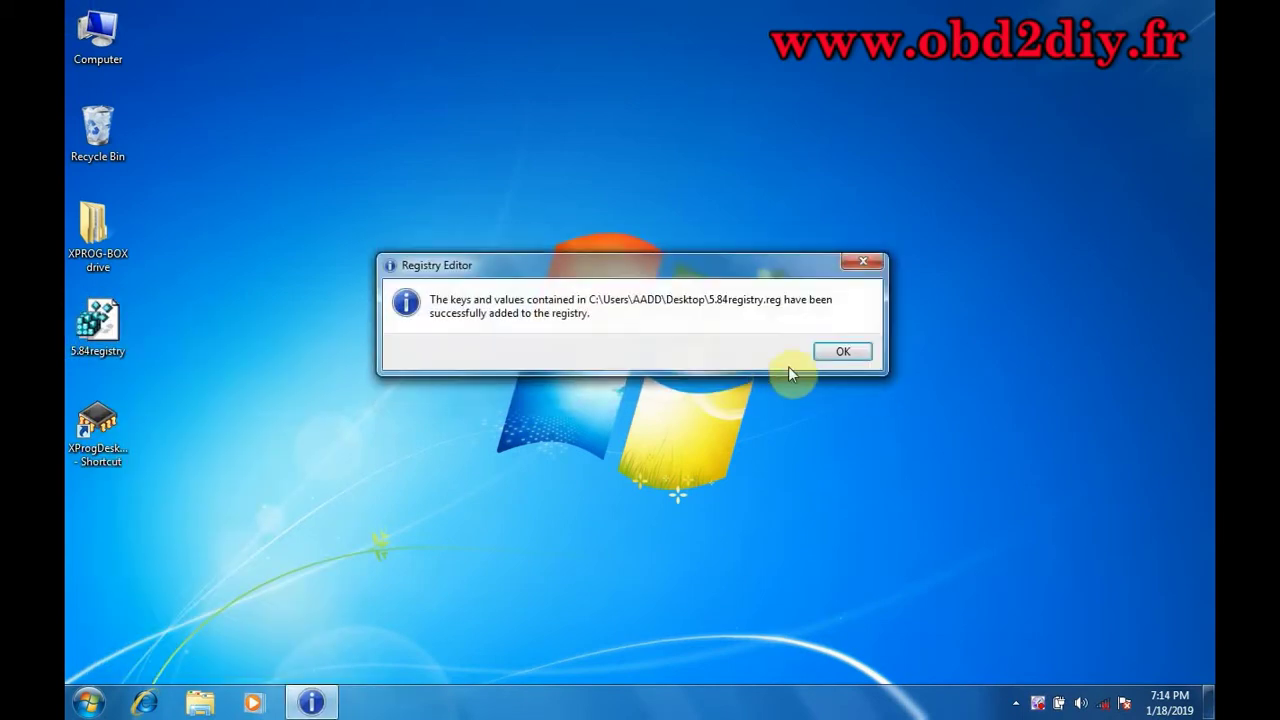
pyautogui.click(829, 352)
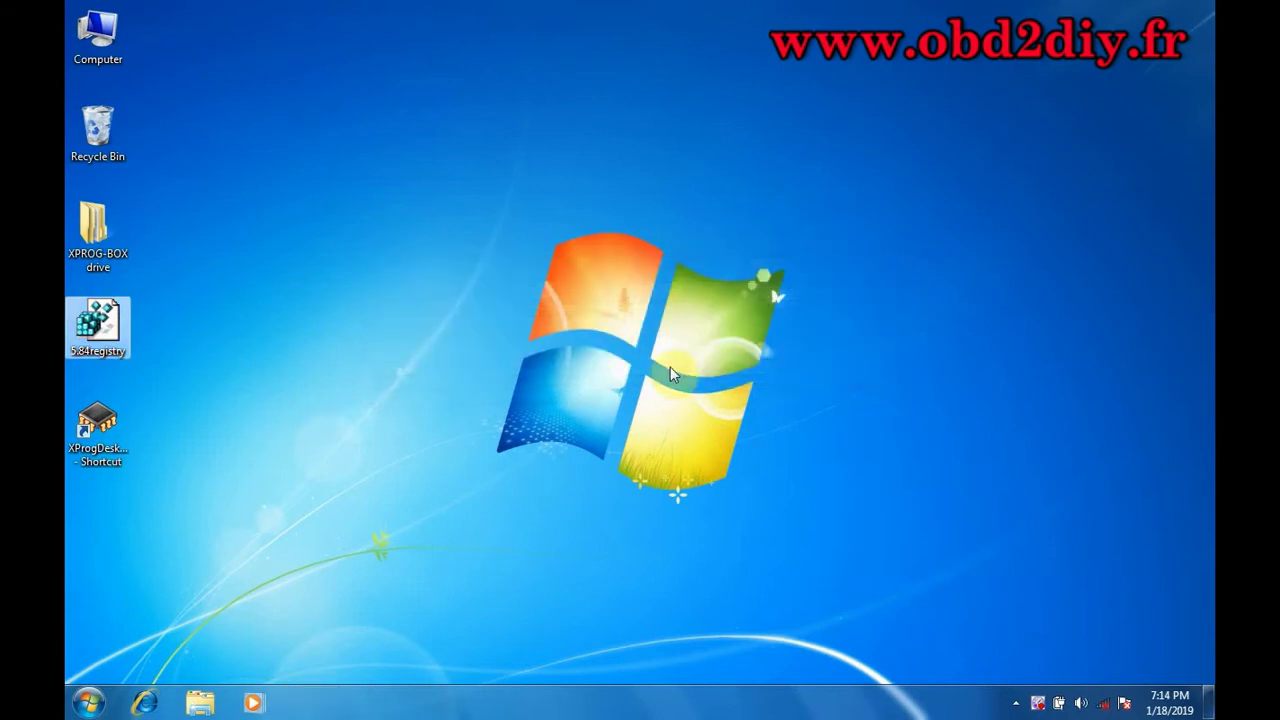
# Merge the 5.84registry file into the registry a third time and dismiss the dialog.
pyautogui.rightClick(90, 333)
pyautogui.click(68, 8)
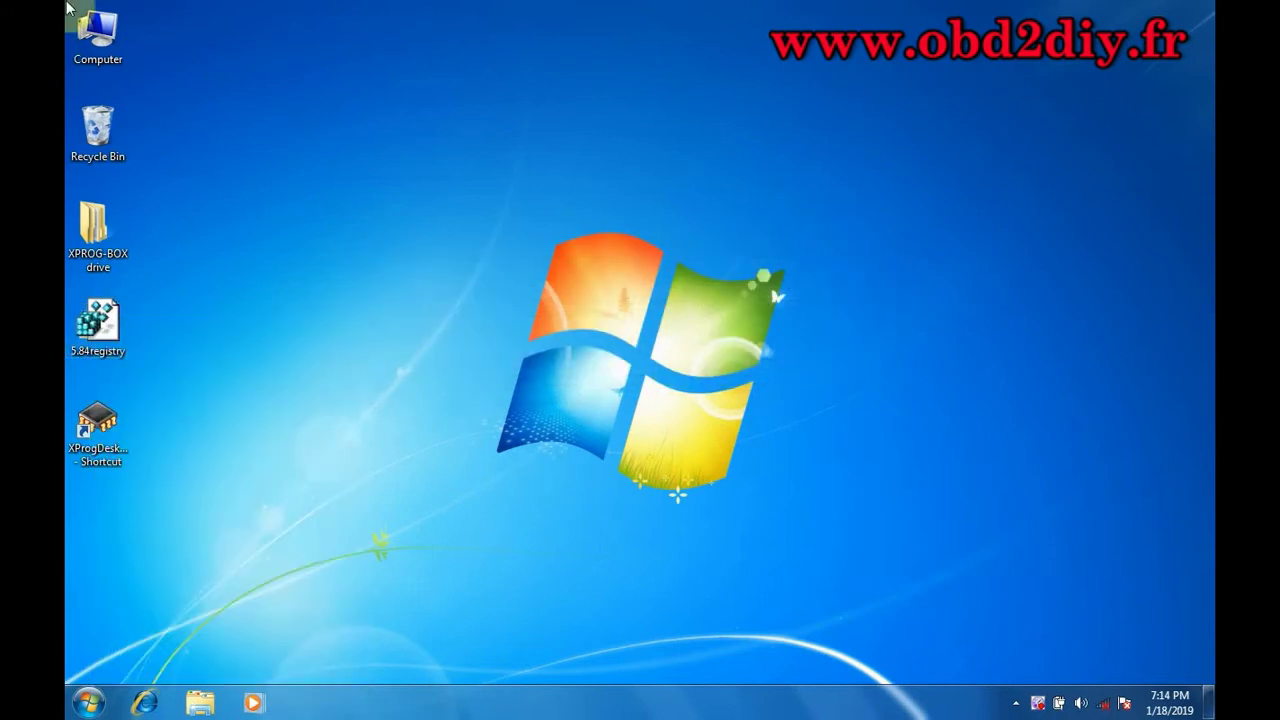
pyautogui.click(777, 374)
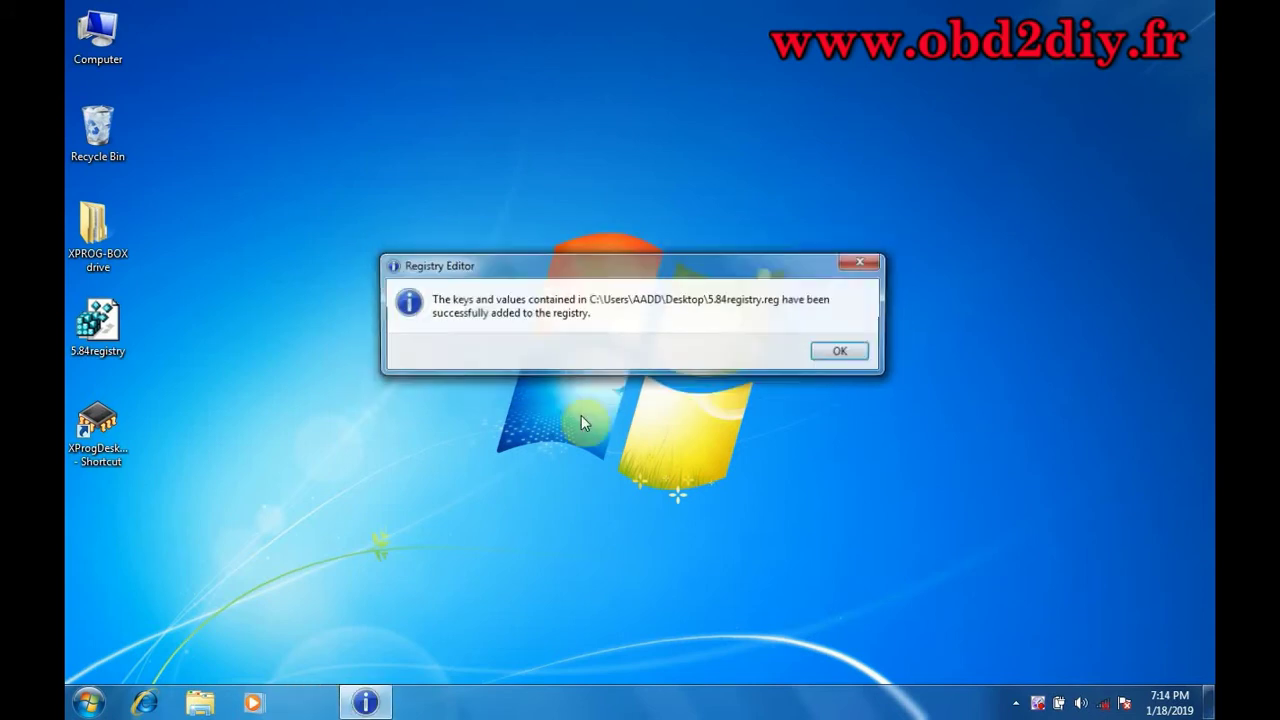
pyautogui.click(591, 468)
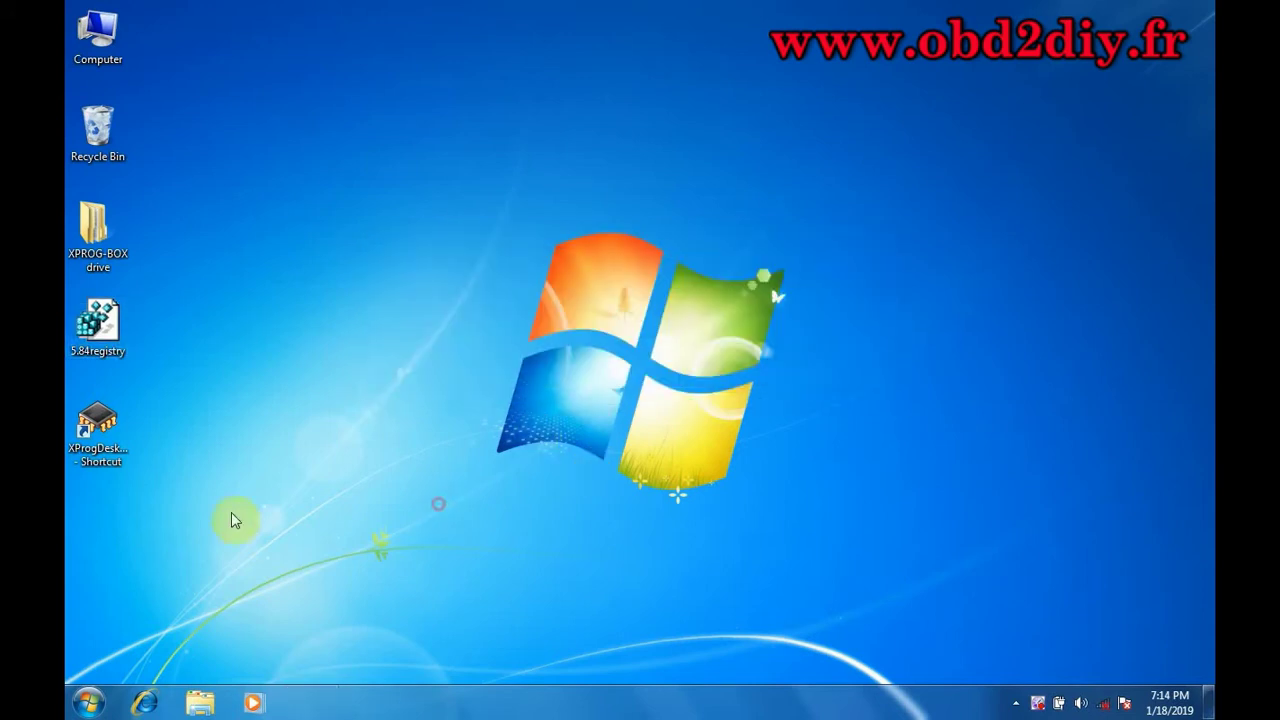
# Run the XProgDesktop shortcut as administrator and accept the Adobe Reader XI licence agreement.
pyautogui.rightClick(100, 436)
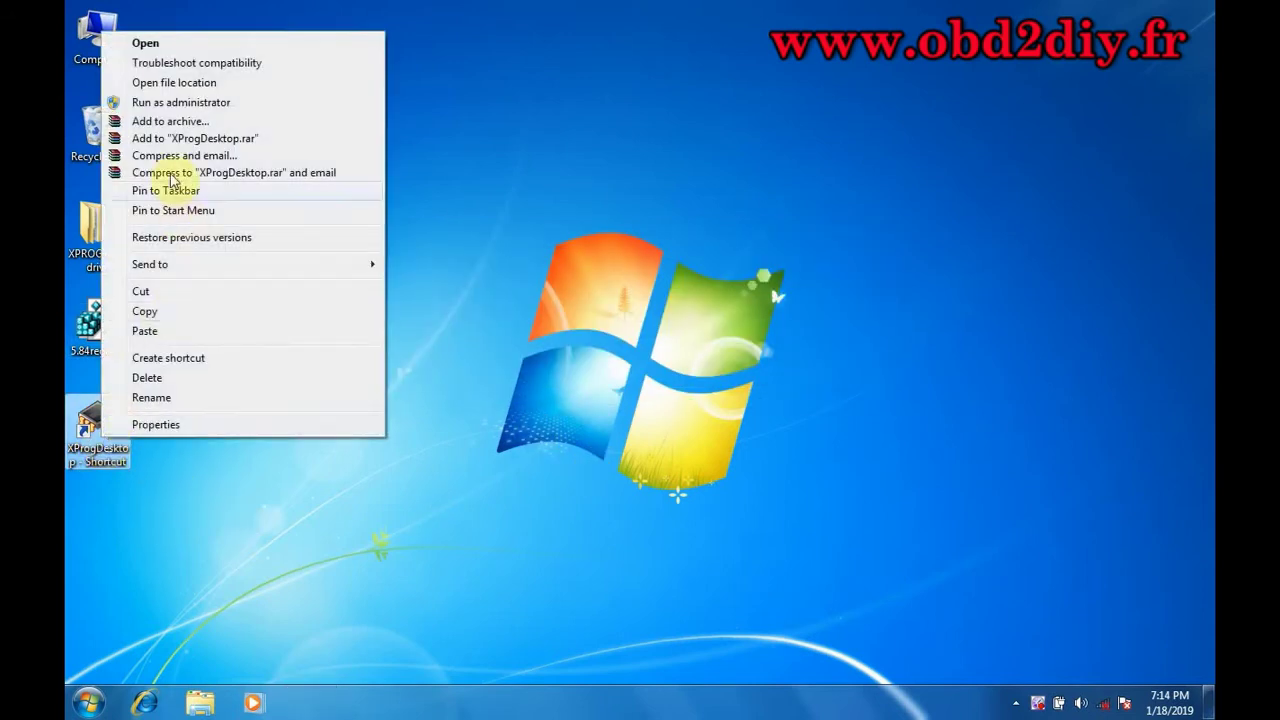
pyautogui.click(181, 102)
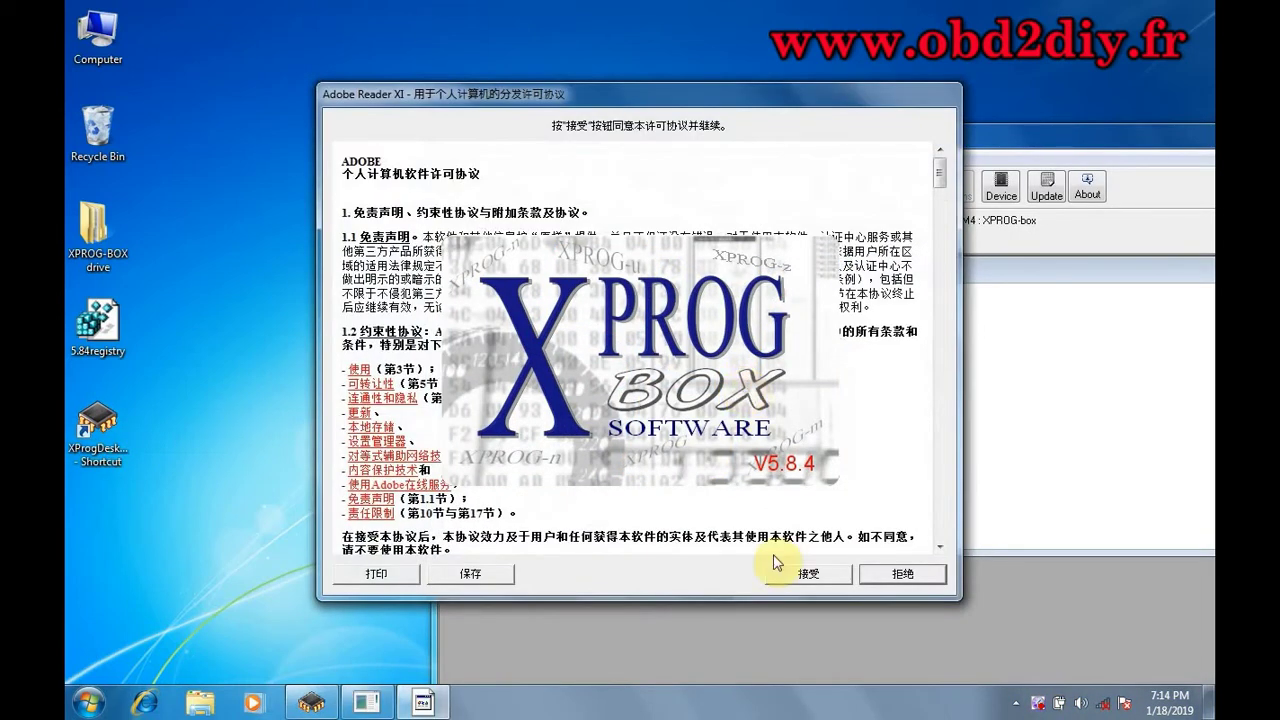
pyautogui.click(806, 577)
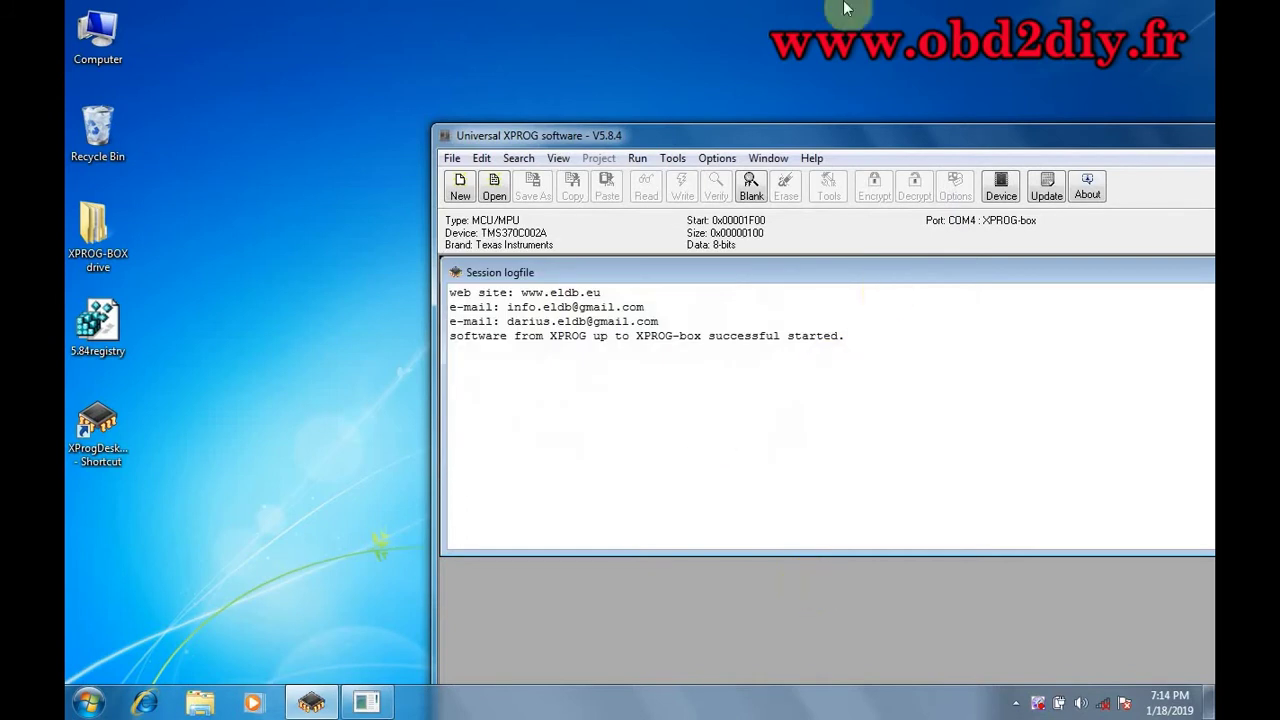
# Move the XPROG window fully into view and set the communication port to COM4 : XPROG-box programmer in the environment options.
pyautogui.moveTo(752, 133); pyautogui.dragTo(458, 16)
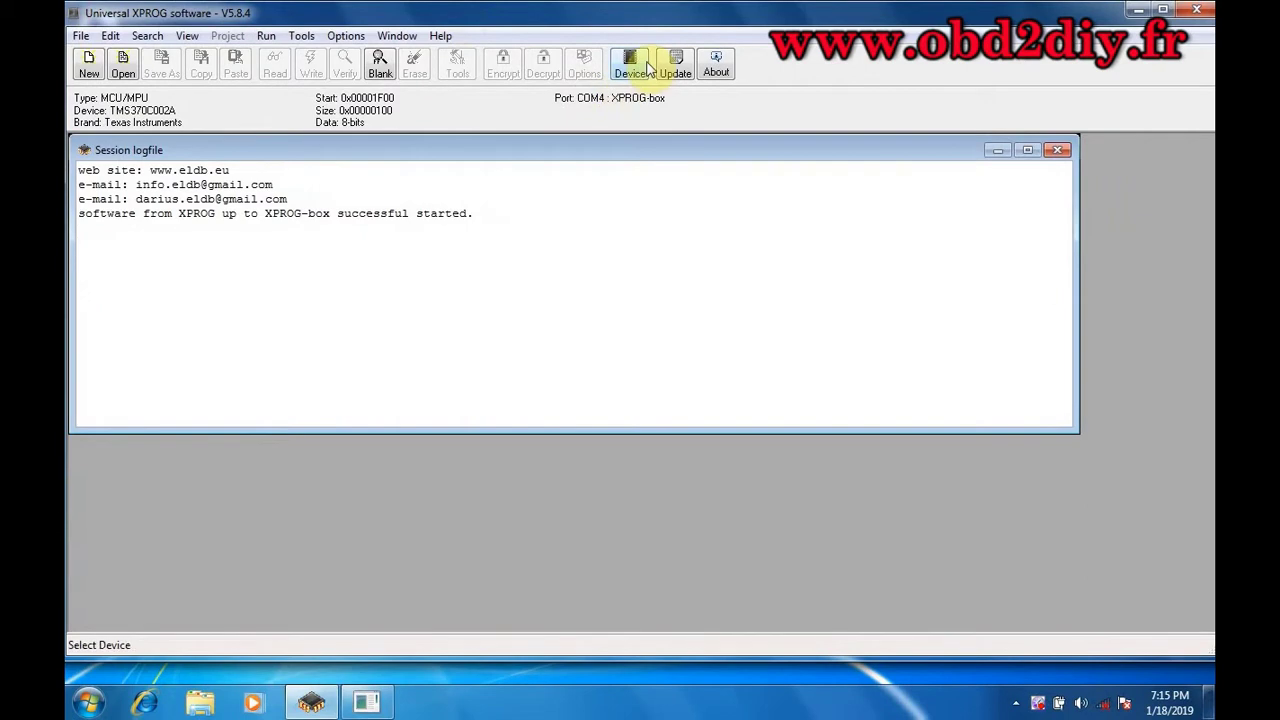
pyautogui.moveTo(714, 34); pyautogui.dragTo(735, 27)
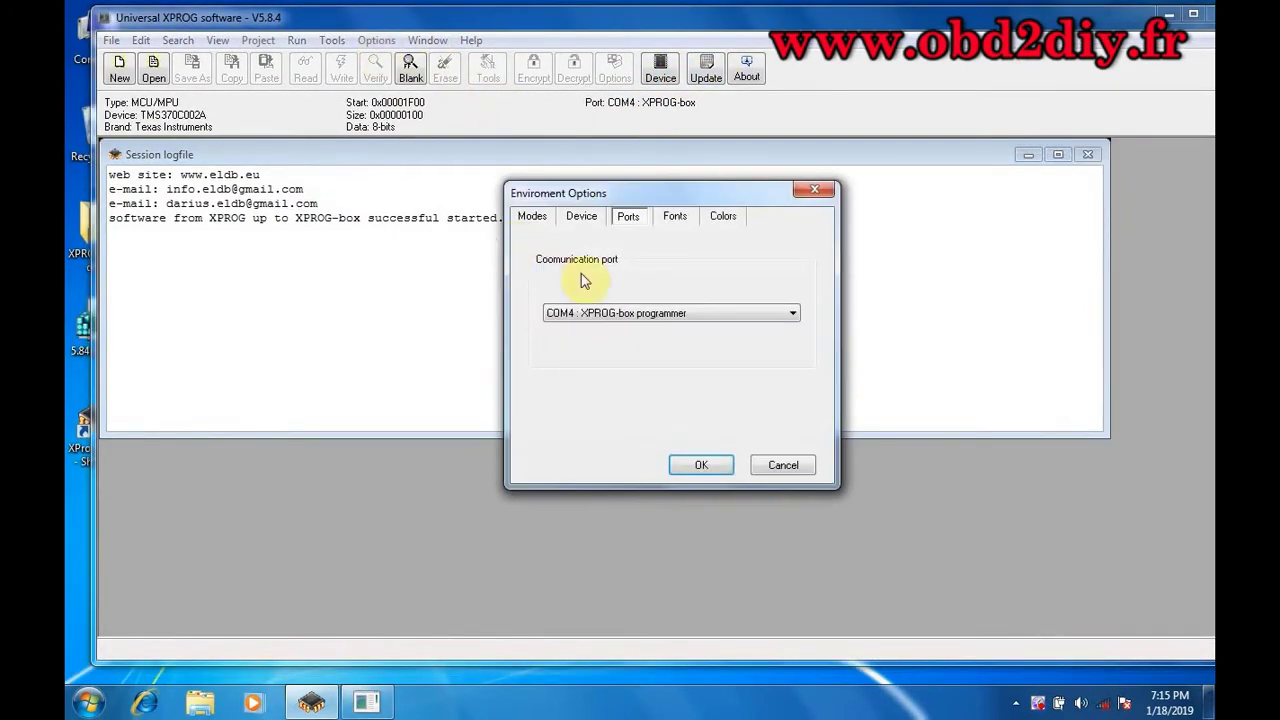
pyautogui.click(621, 316)
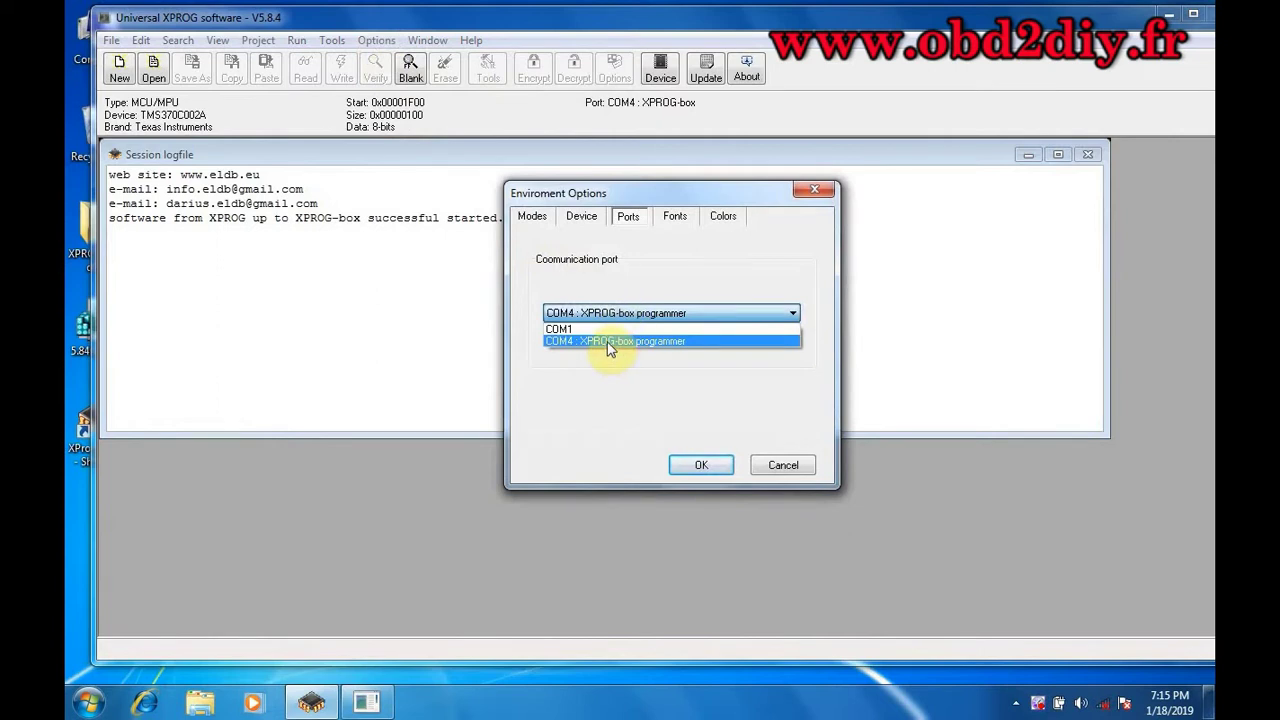
pyautogui.click(610, 345)
pyautogui.click(697, 465)
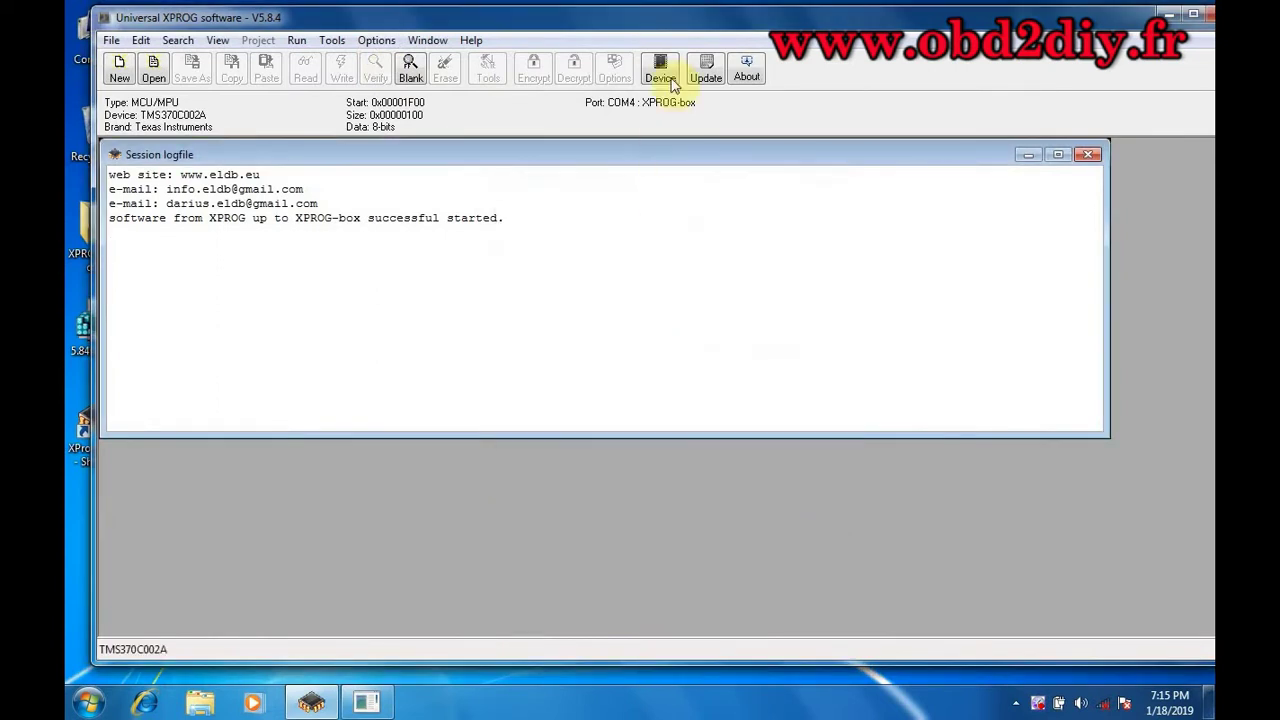
# Select the Atmel AT93C46 serial EEPROM as the device to program.
pyautogui.click(660, 70)
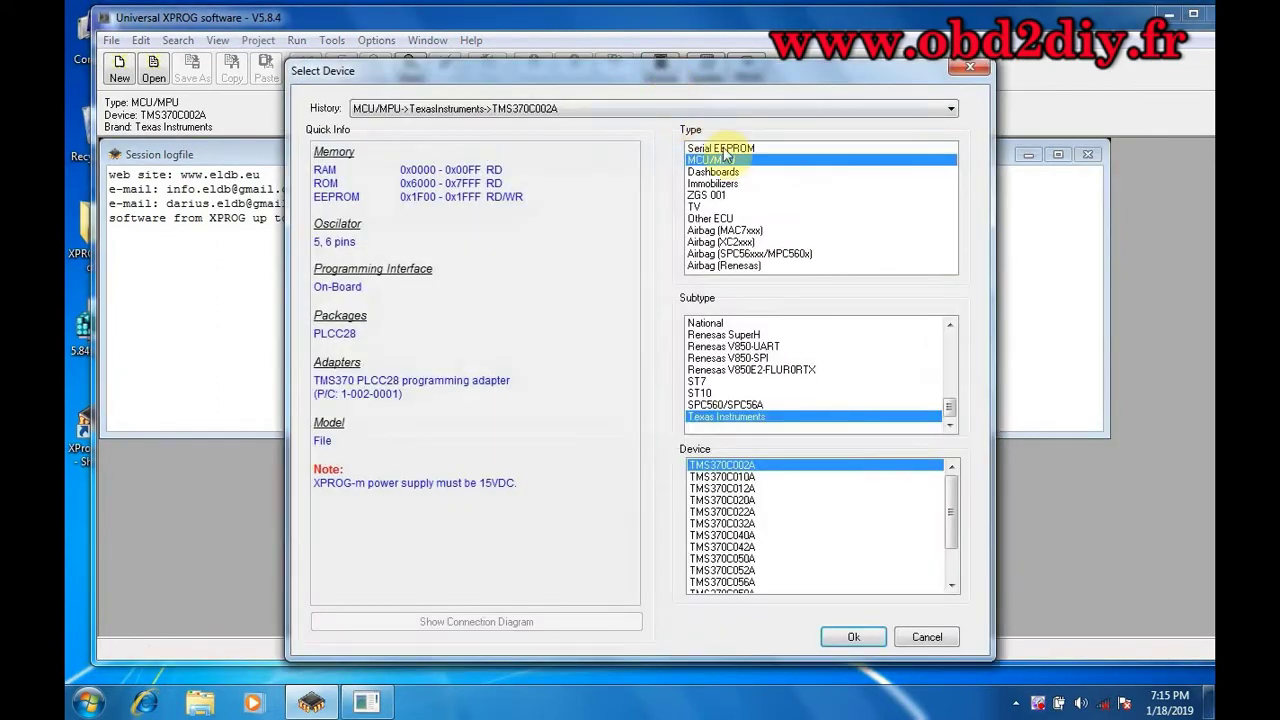
pyautogui.click(724, 149)
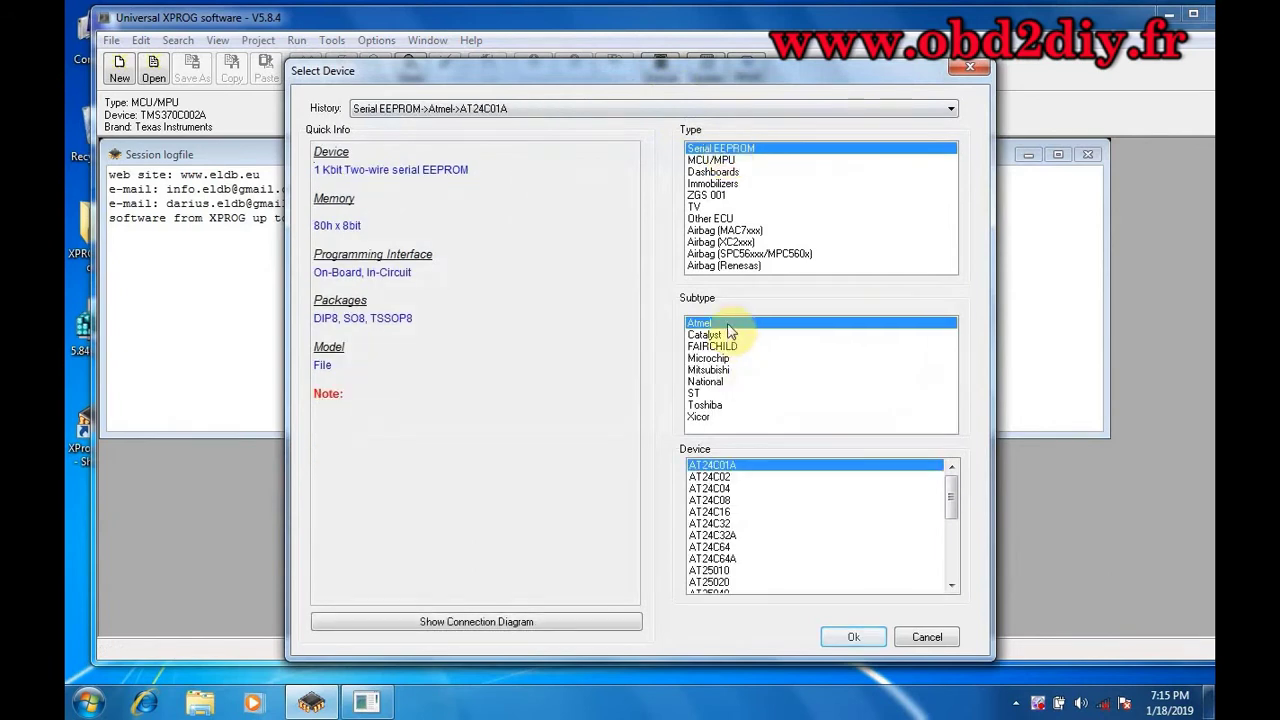
pyautogui.moveTo(949, 508); pyautogui.dragTo(963, 572)
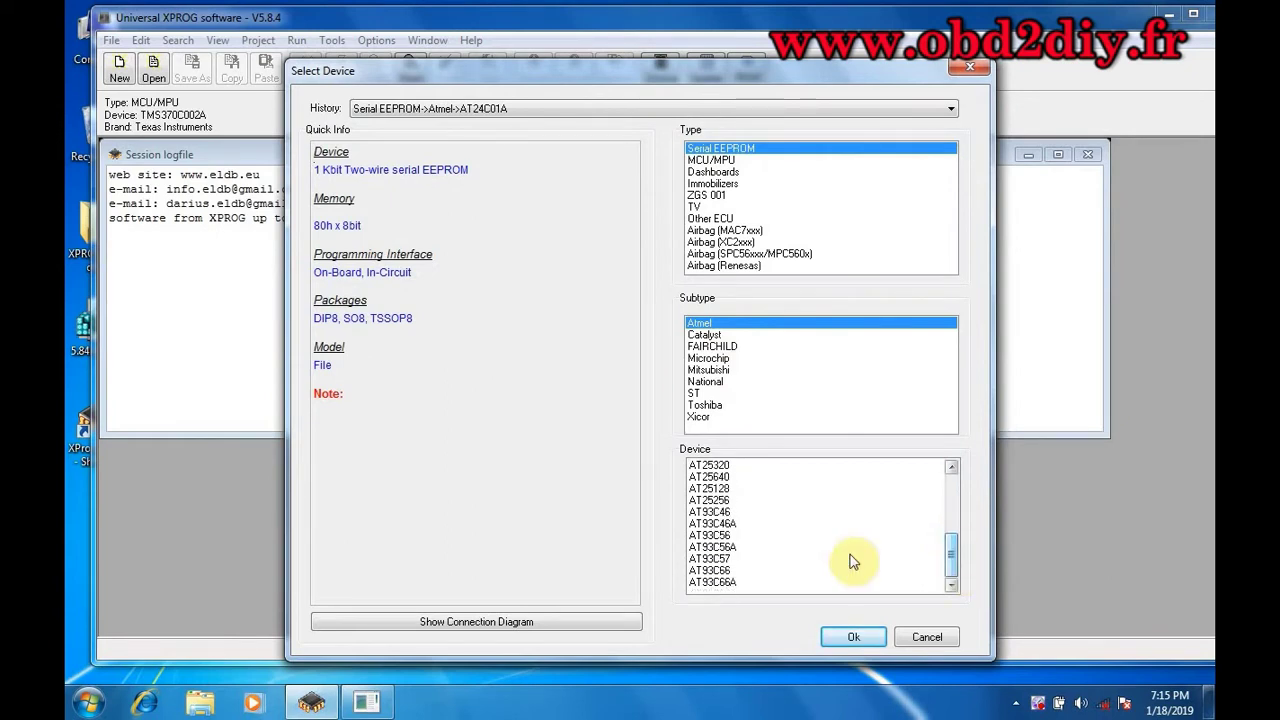
pyautogui.click(716, 512)
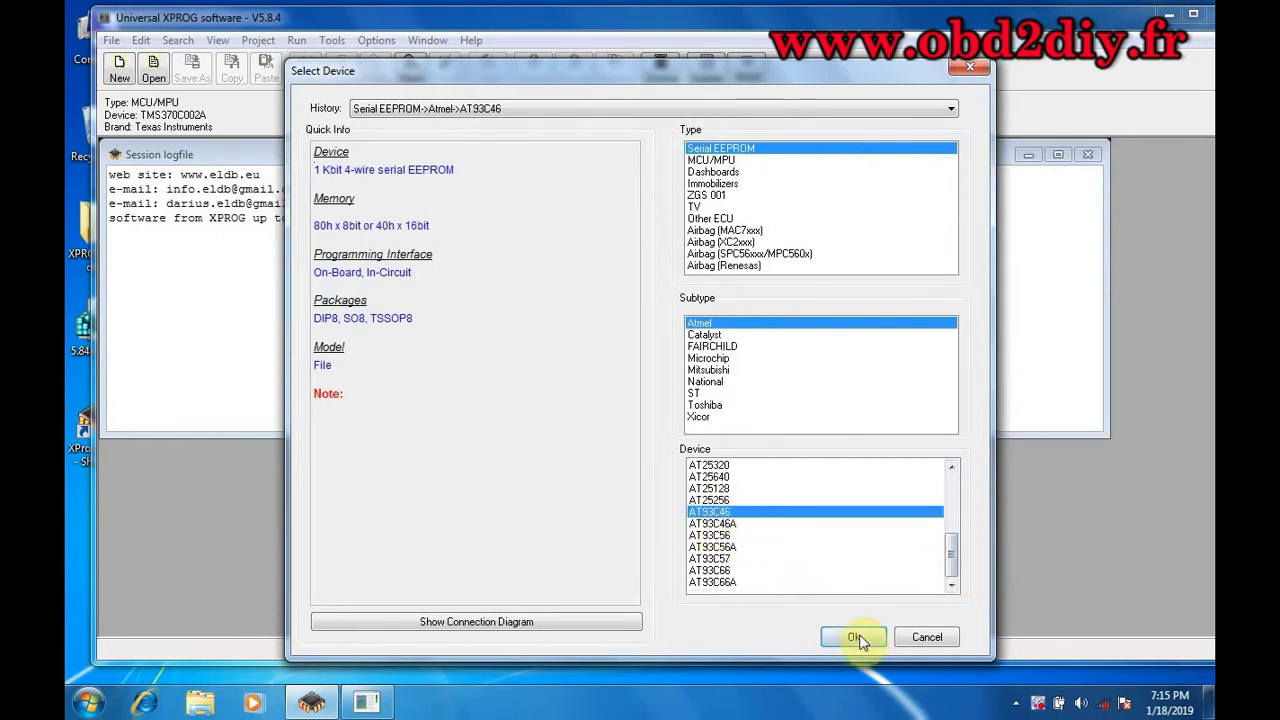
pyautogui.click(853, 636)
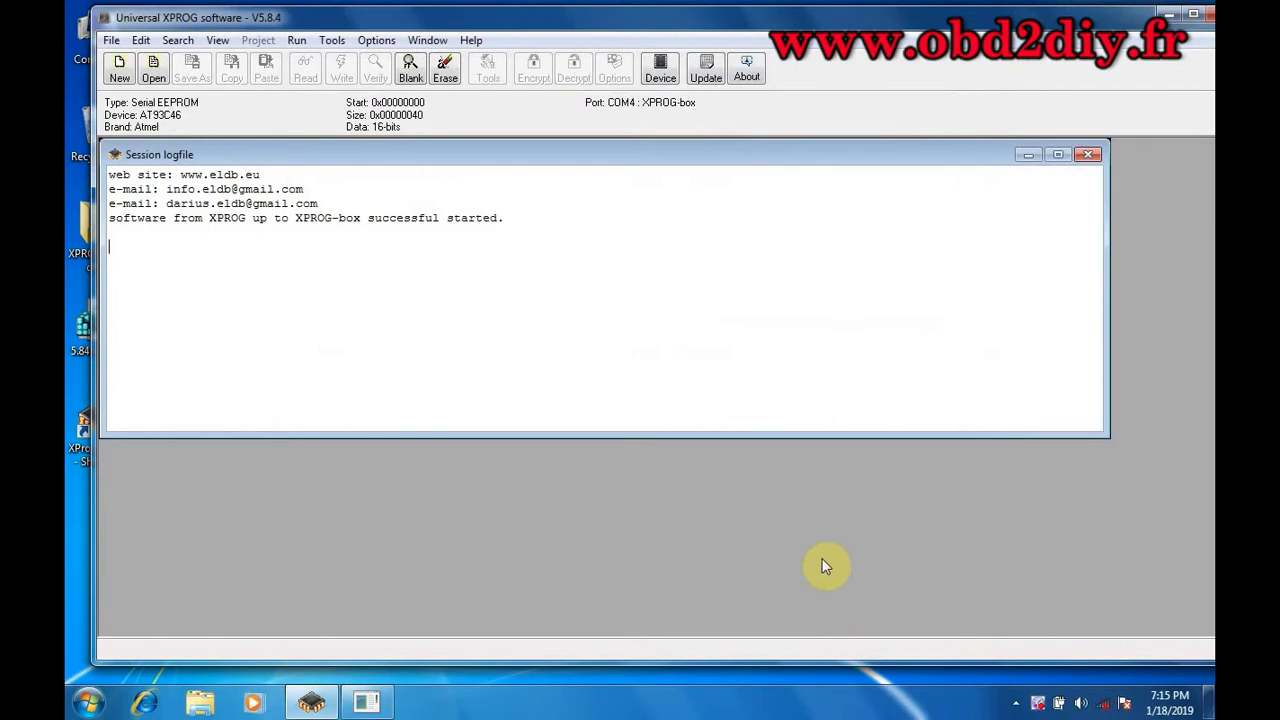
# Read the AT93C46 chip's contents into a new file and close that file's window.
pyautogui.click(120, 68)
pyautogui.click(306, 70)
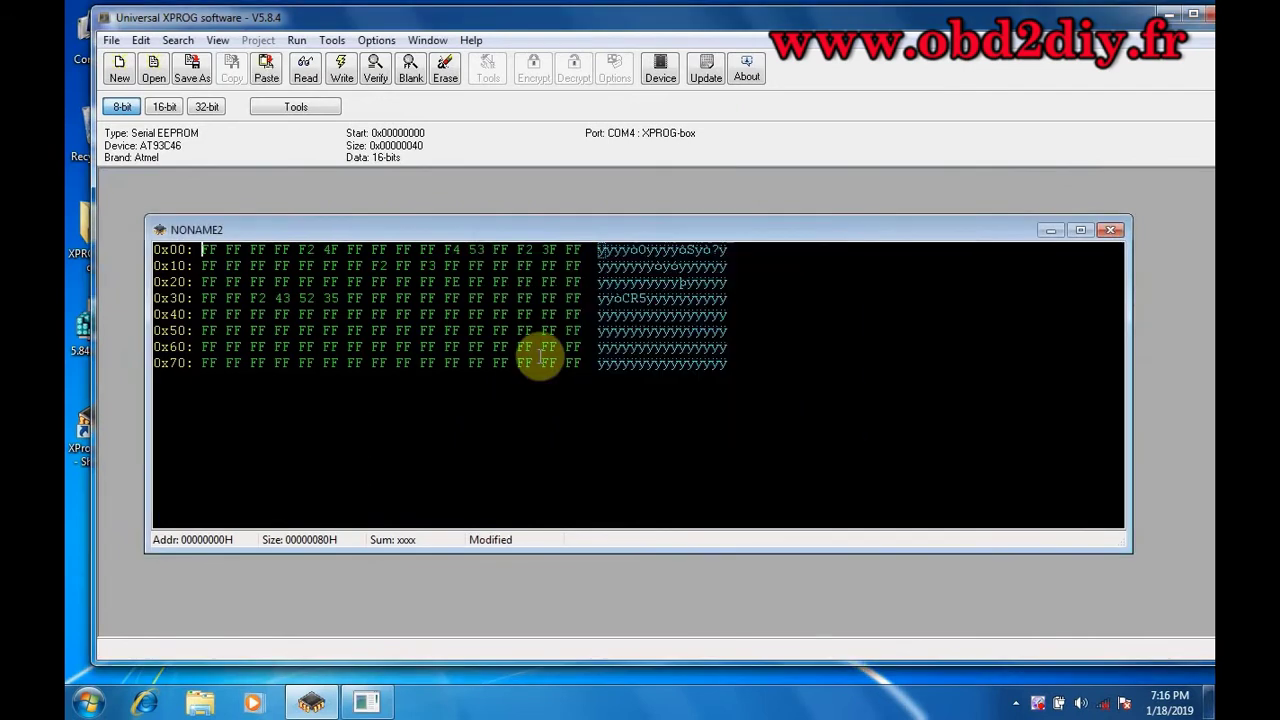
pyautogui.click(1113, 234)
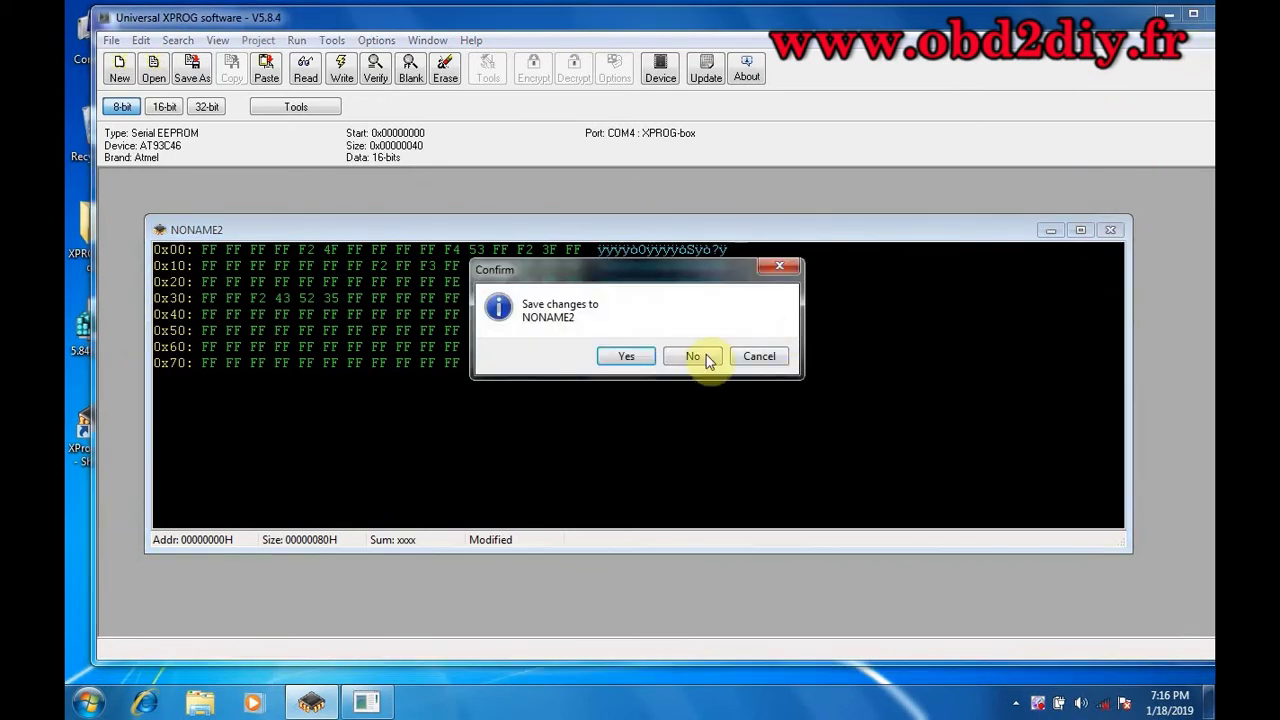